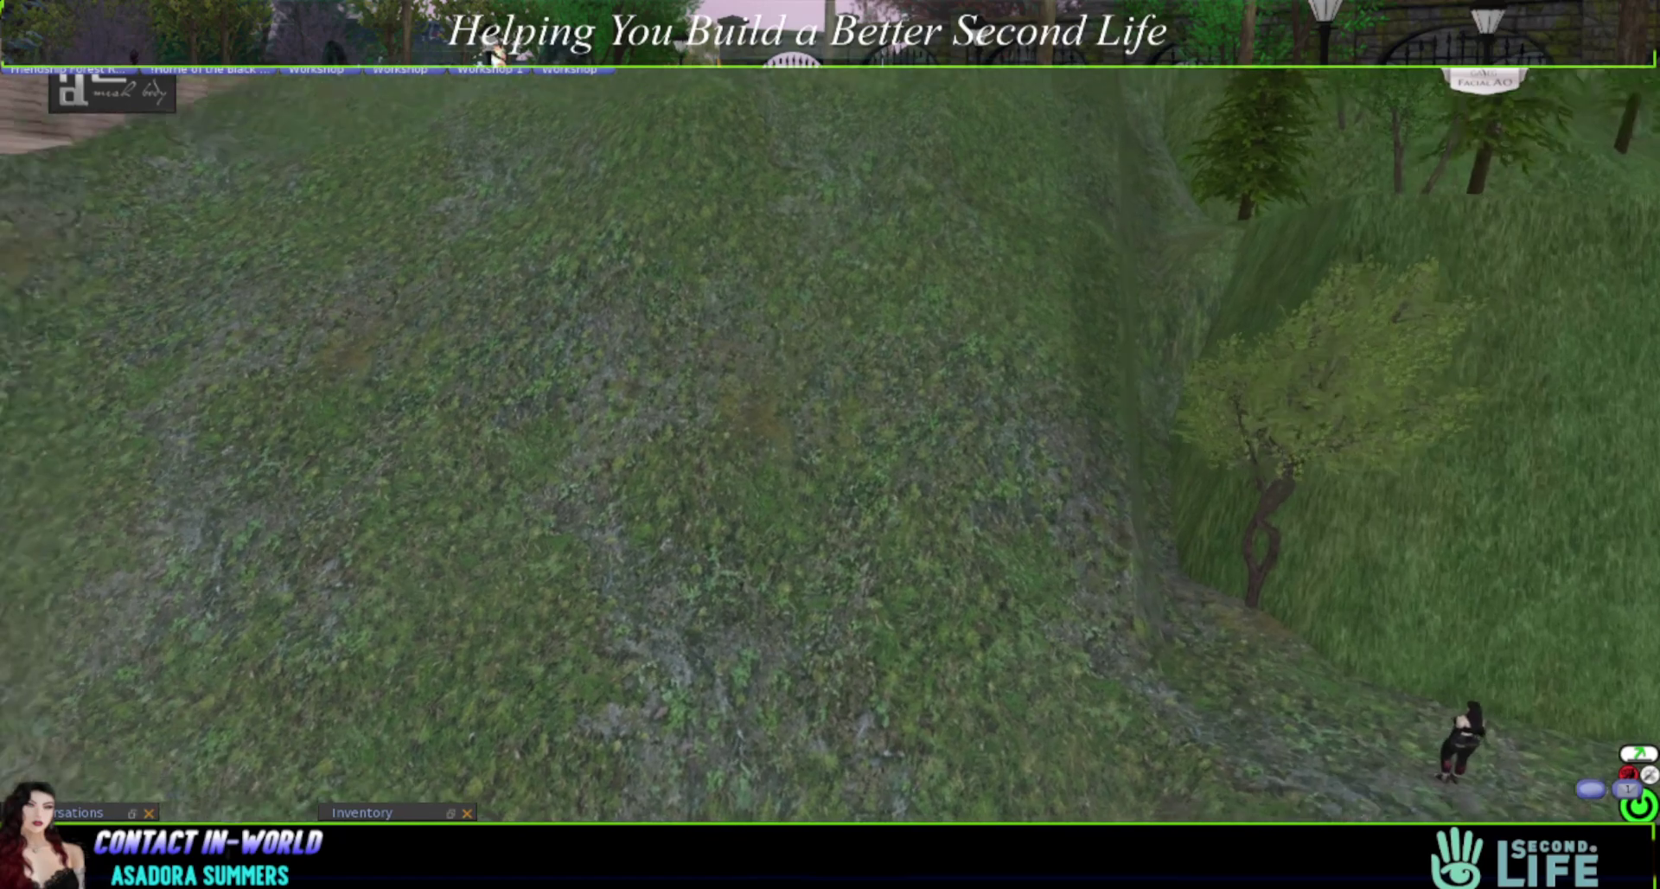
- Check the land details of the abandoned parcel on the grassy hillside and close them
right_click(791, 392)
click(843, 394)
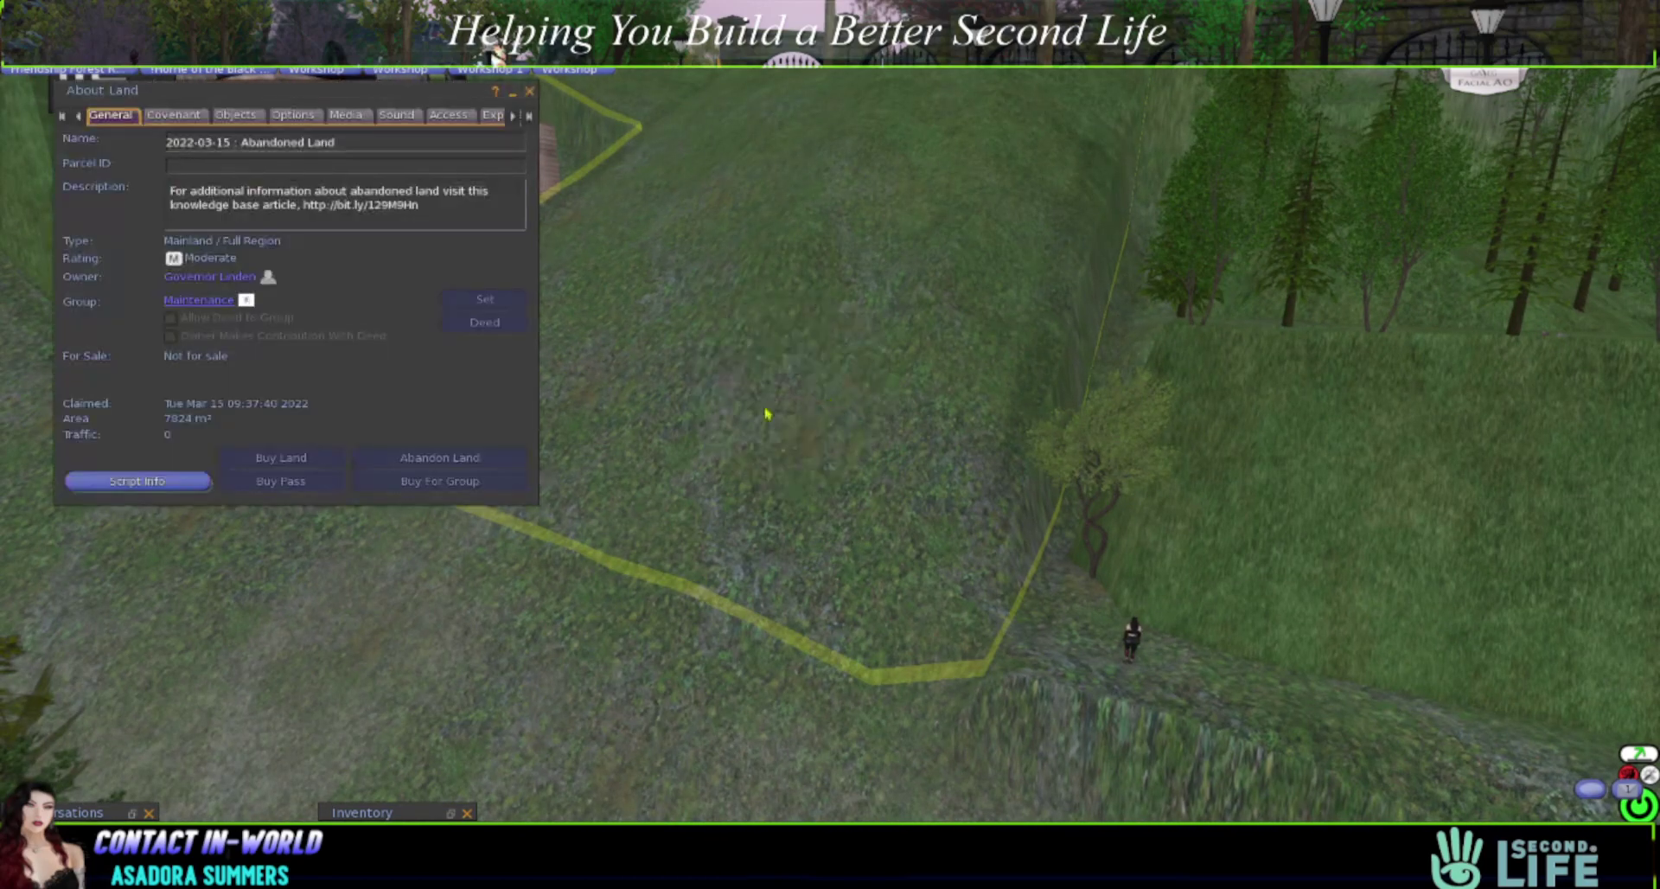
scroll(830, 453, up, 5)
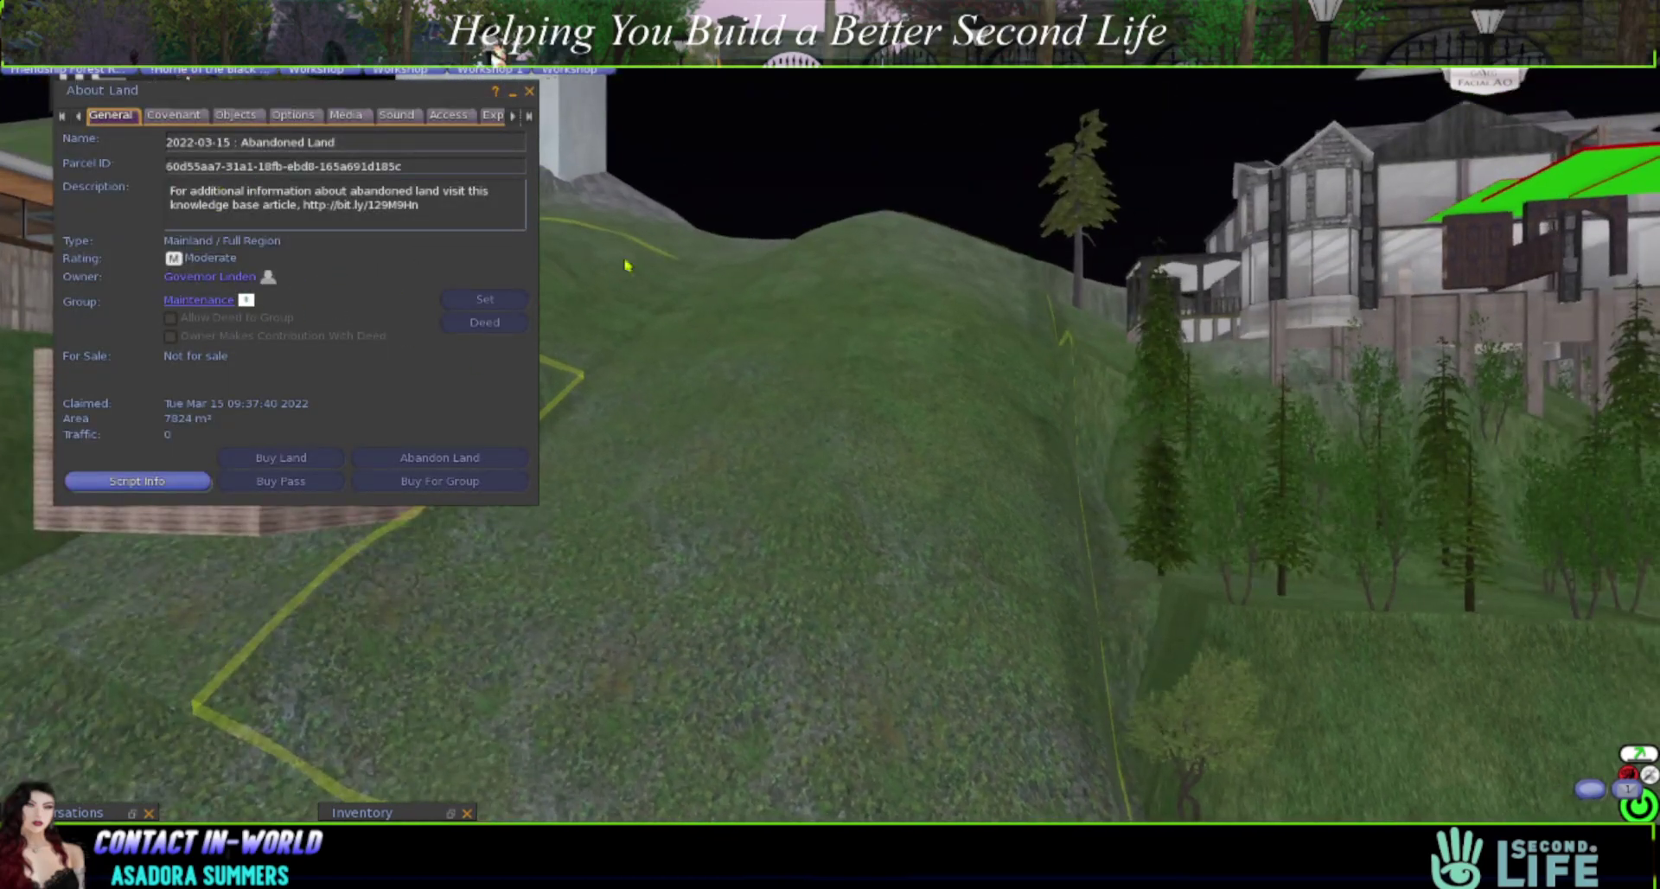
click(529, 90)
drag(830, 454, 830, 381)
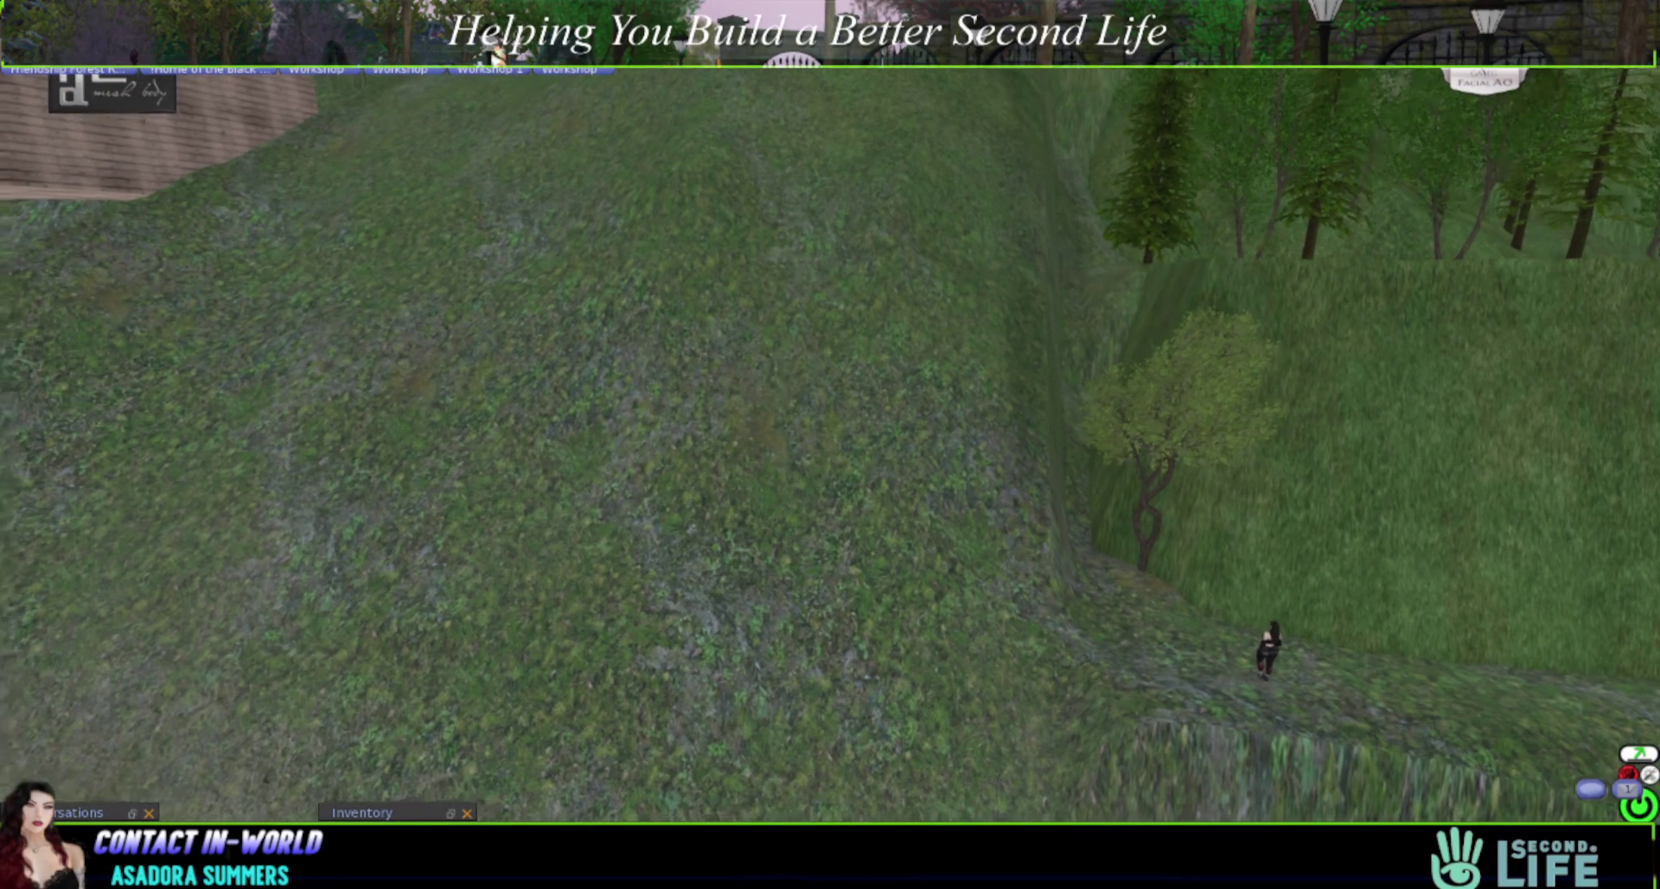
- Open terrain editing for the abandoned hillside parcel and mark out a rectangular land selection of about 128 m²
right_click(828, 450)
click(823, 510)
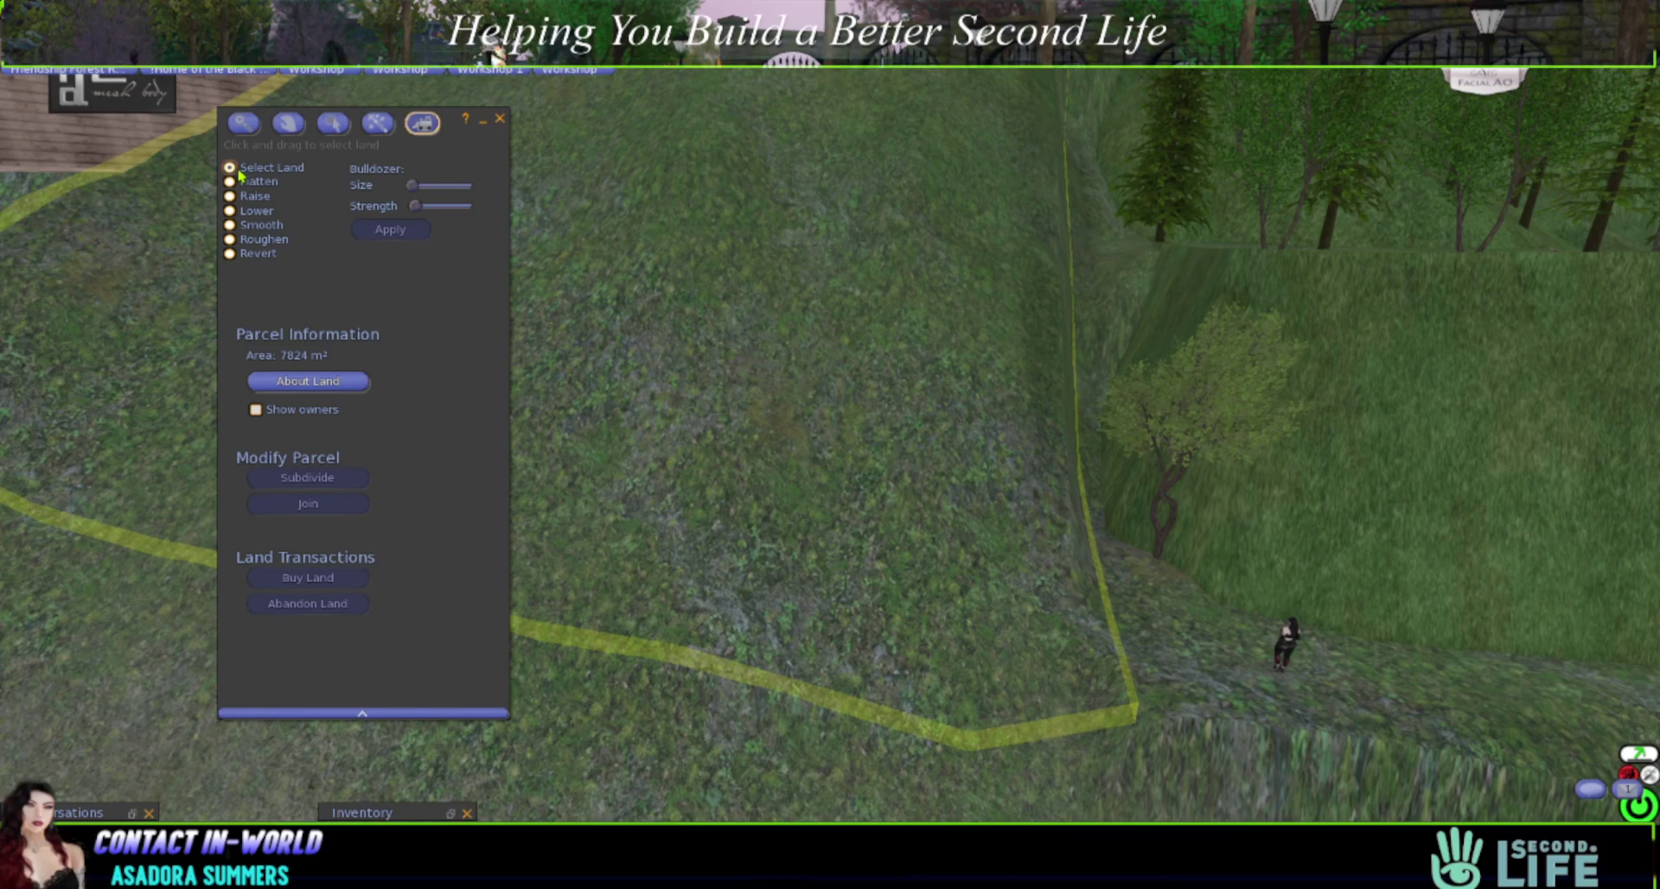
alt+click(685, 482)
drag(875, 439, 916, 538)
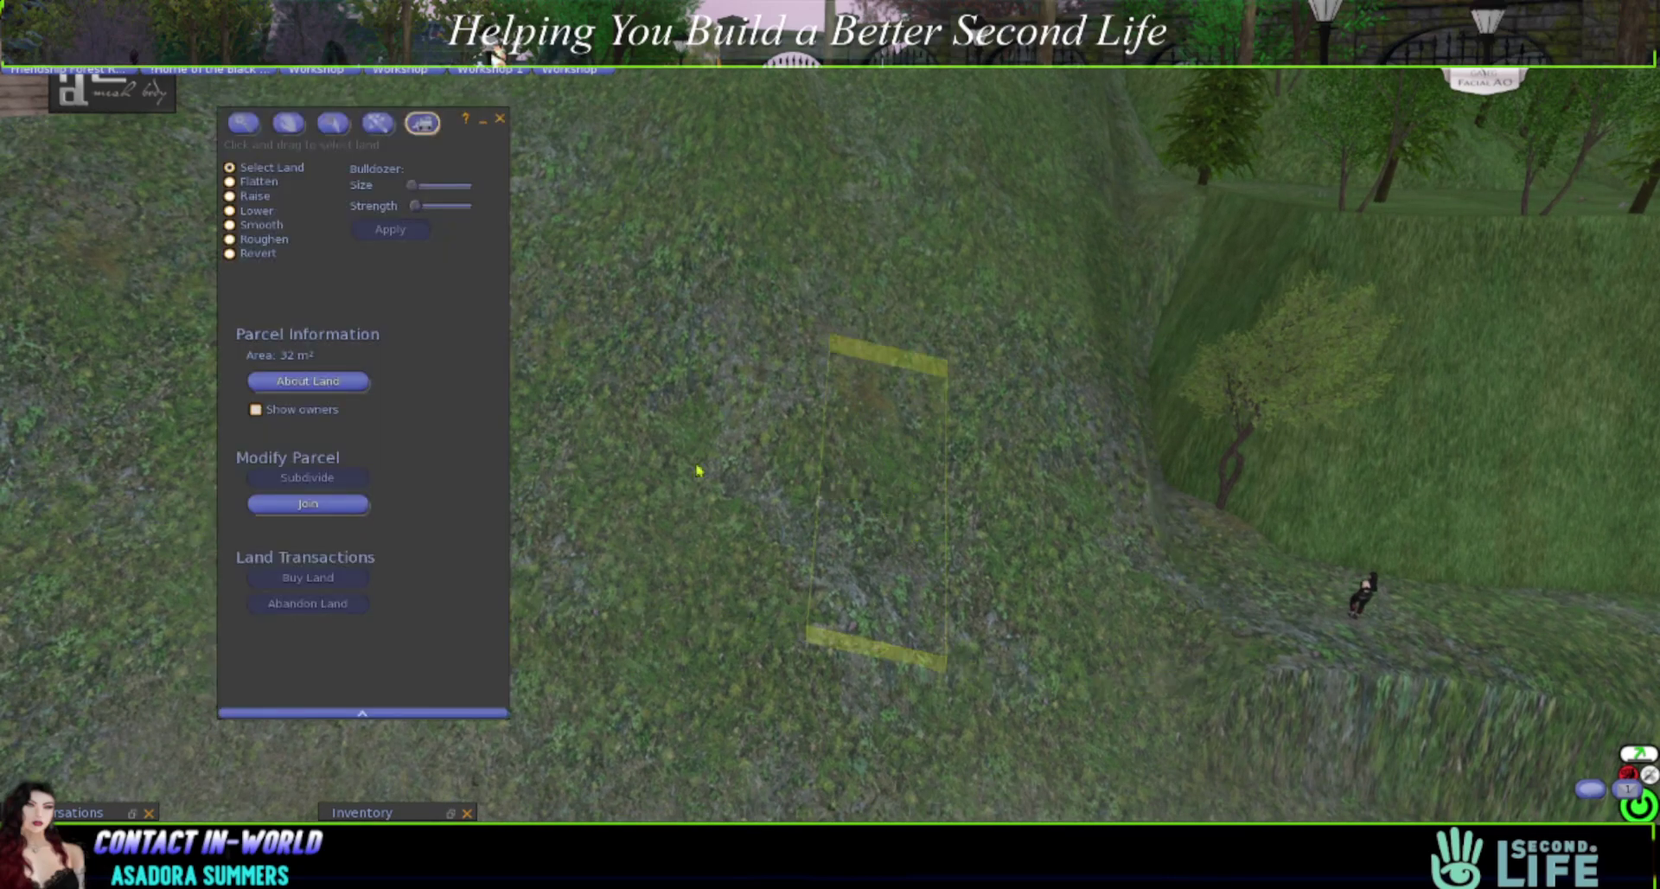
drag(856, 434, 533, 522)
drag(833, 461, 909, 457)
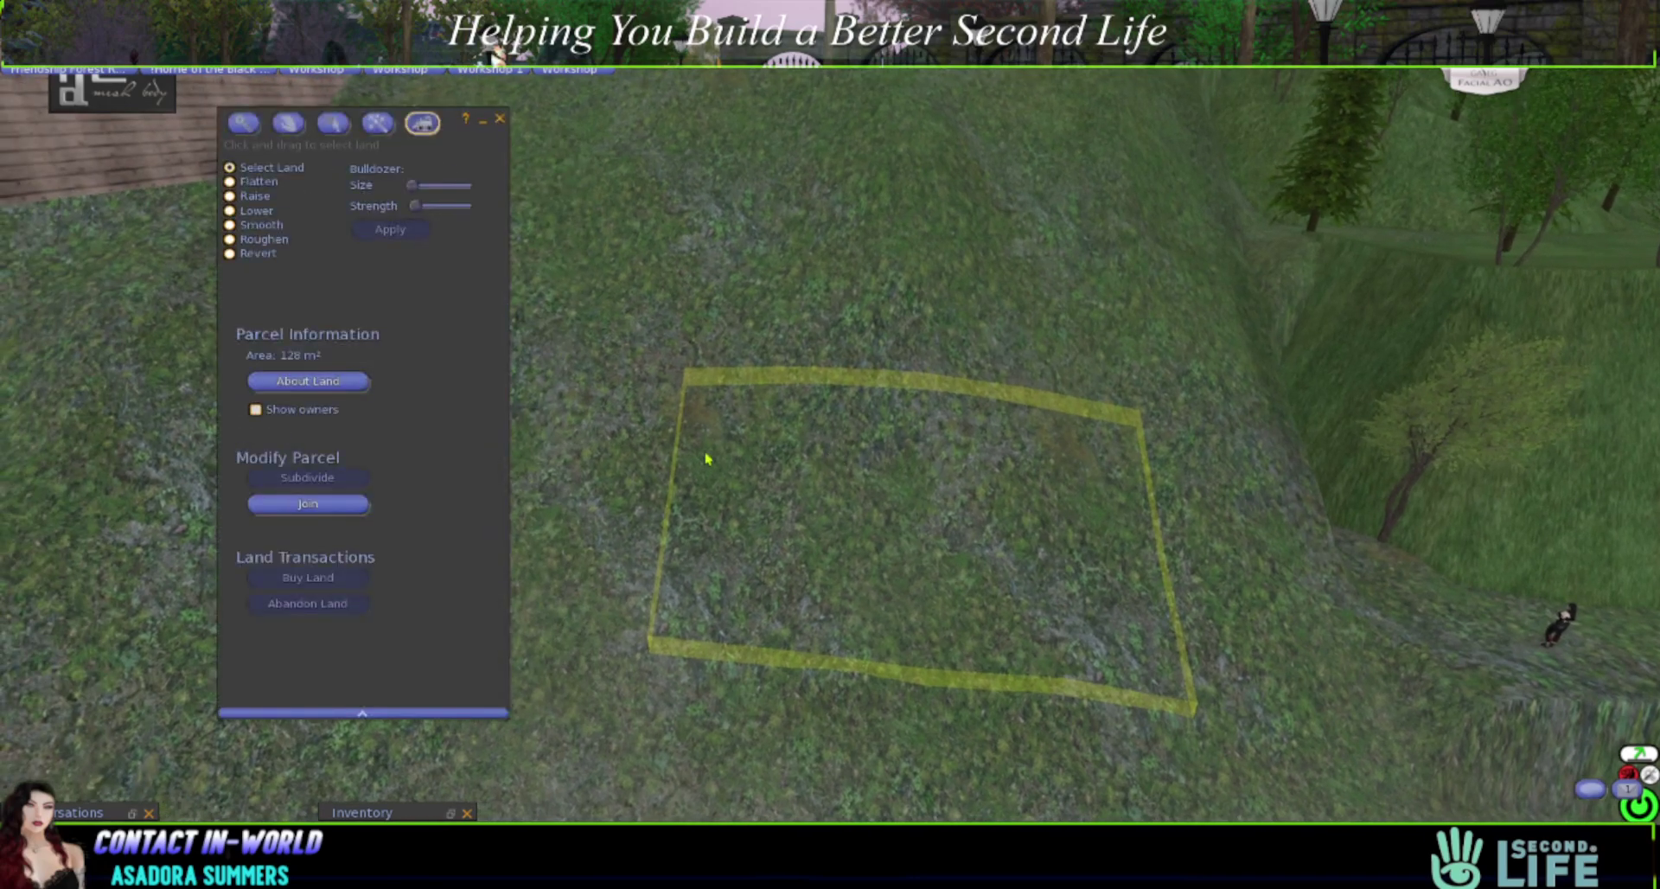
- Reselect a longer strip of land across the hillside below the plank-walled platform, about 224 m²
drag(705, 458, 504, 554)
alt+drag(890, 526, 813, 532)
scroll(867, 445, down, 2)
ctrl+alt+shift+drag(867, 444, 811, 418)
drag(631, 421, 1250, 447)
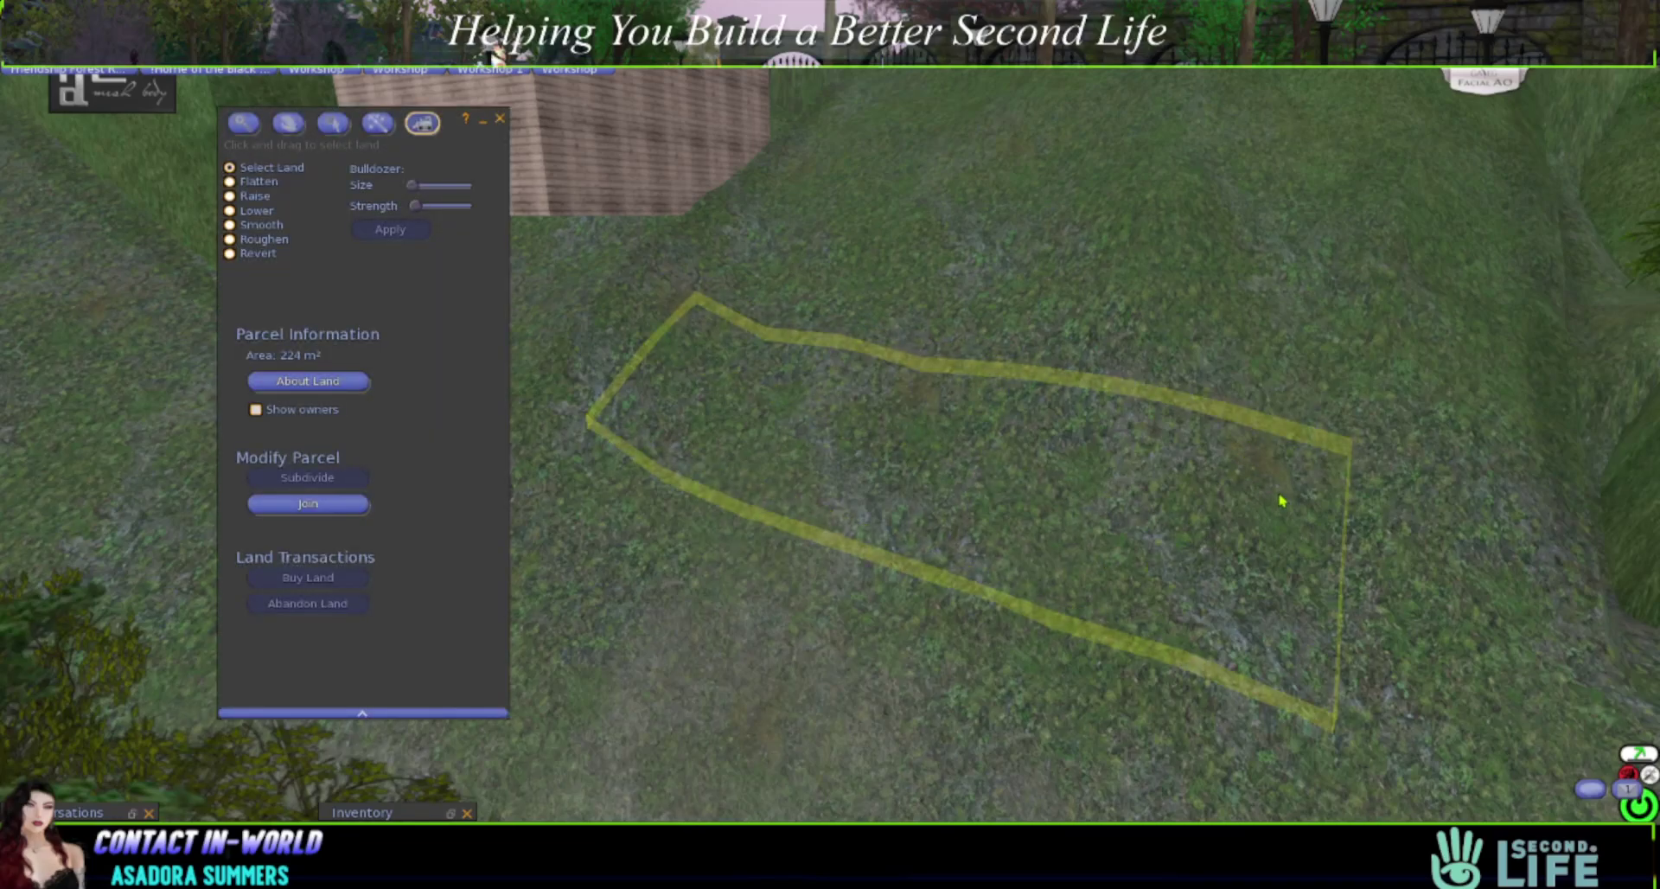
- Redraw the land selection beside the plank-walled platform at about 144 m², and close terrain editing
drag(657, 430, 1179, 475)
drag(636, 461, 990, 454)
drag(675, 441, 1092, 438)
drag(617, 423, 1134, 510)
drag(605, 421, 733, 451)
ctrl+alt+drag(544, 433, 875, 454)
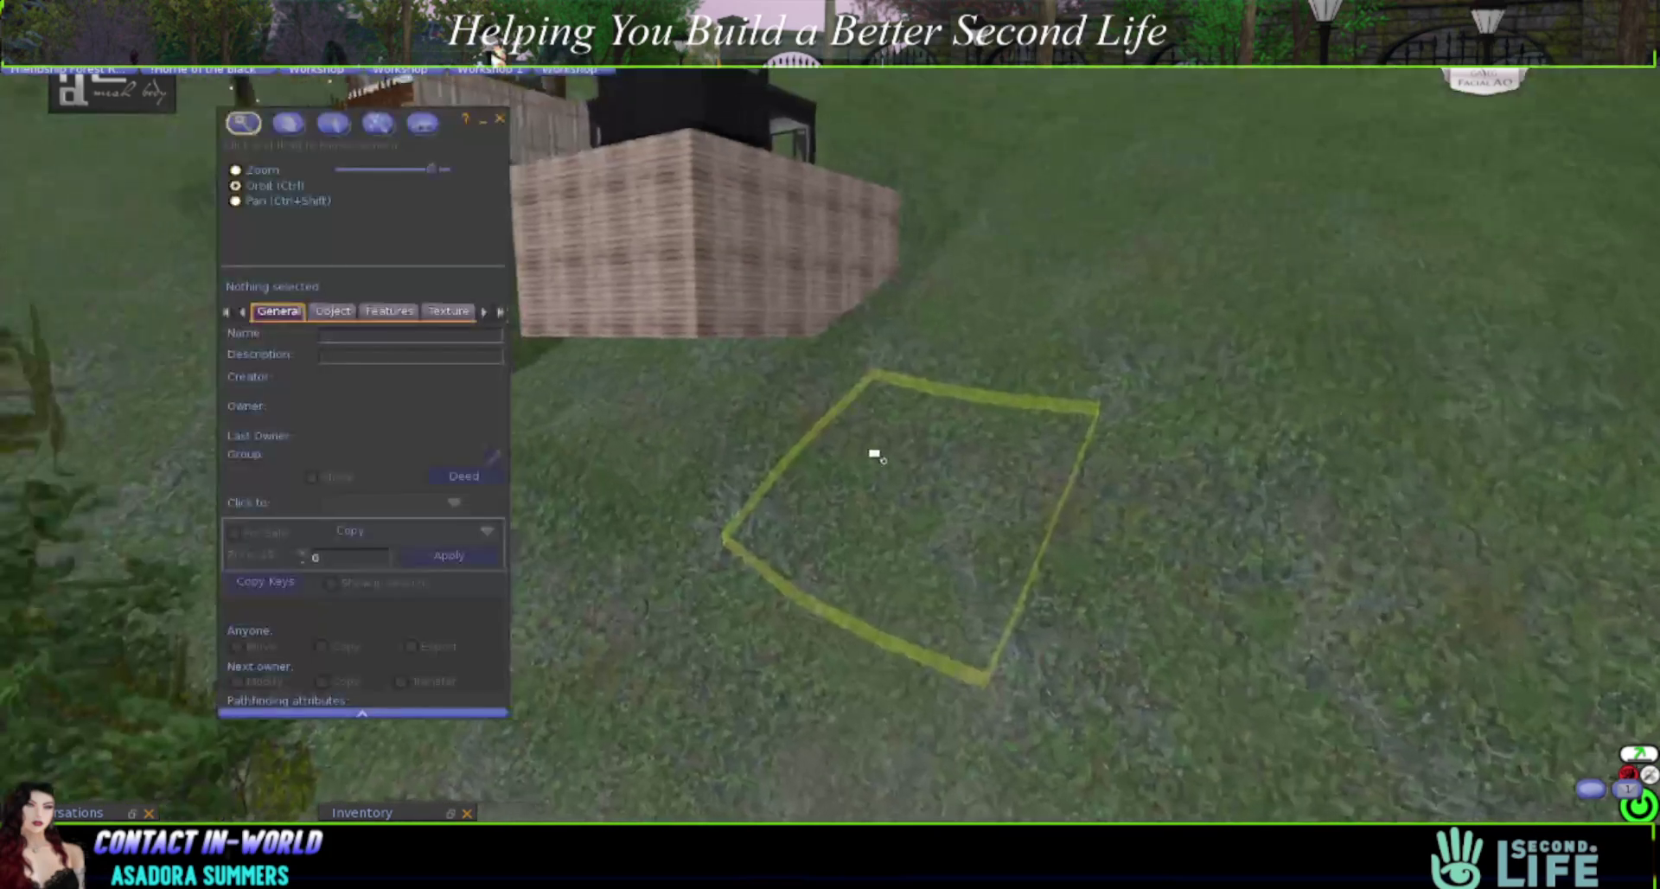
scroll(880, 479, up, 2)
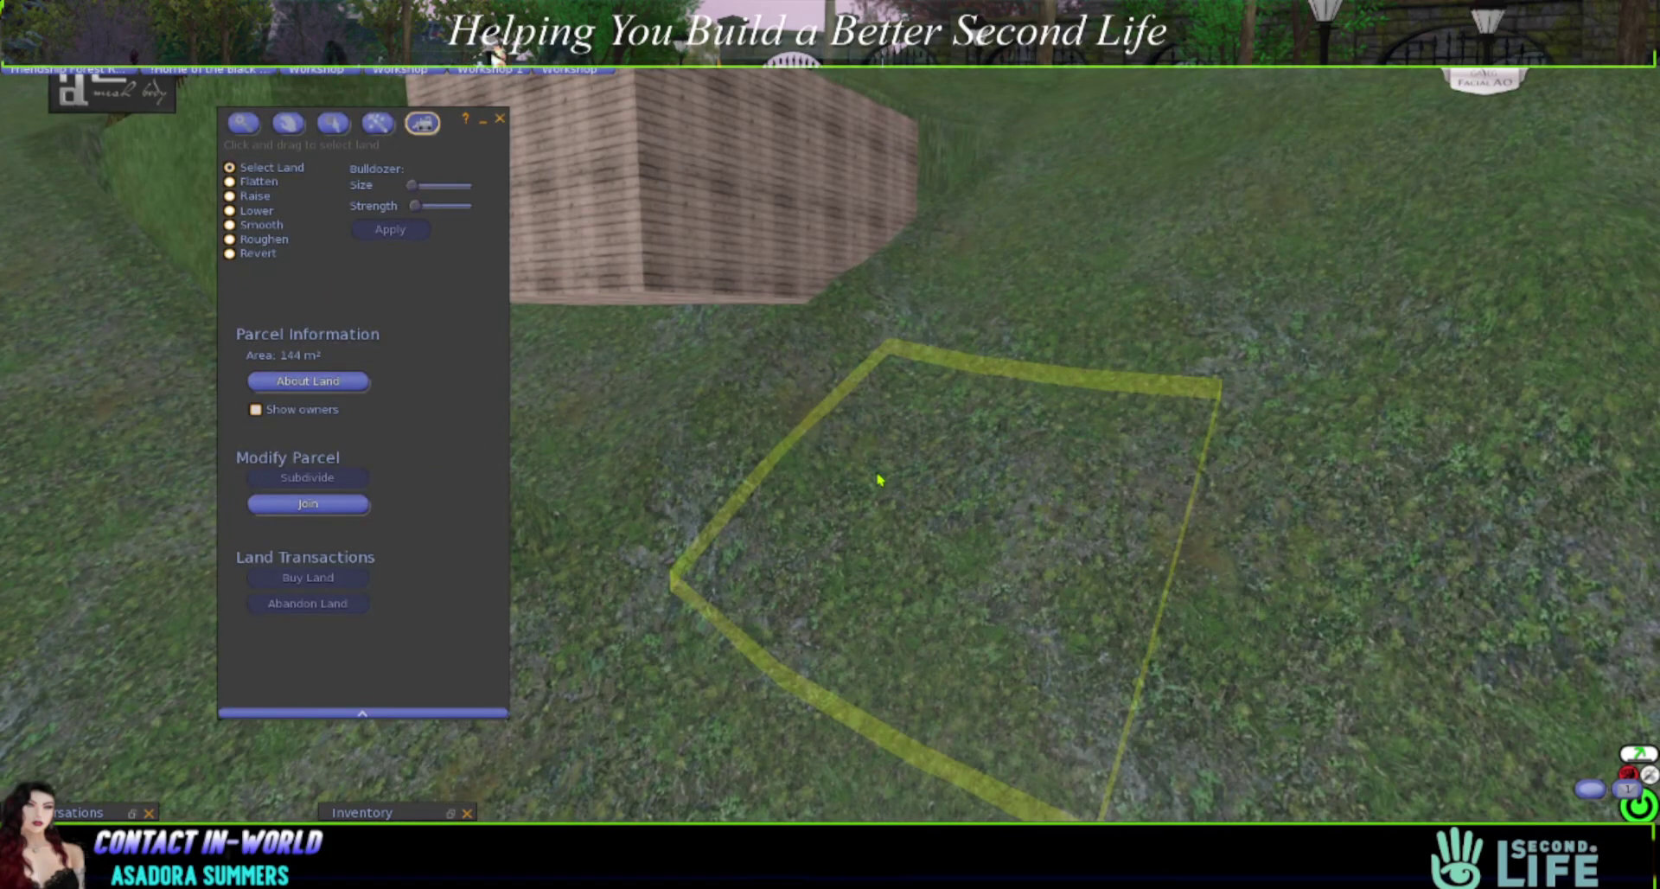
click(500, 119)
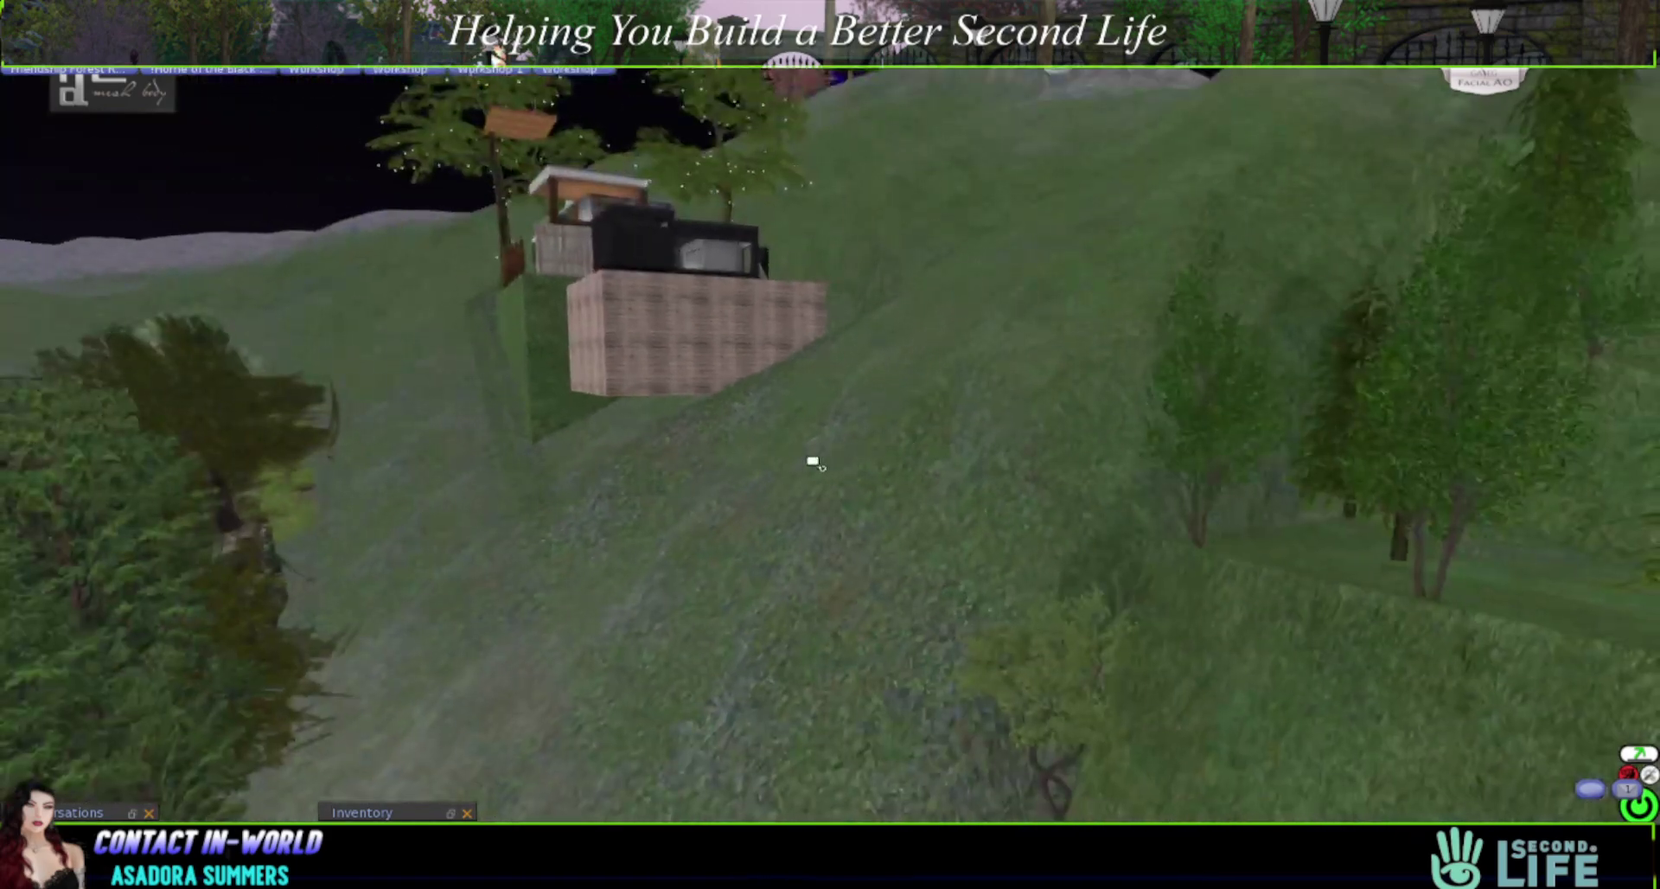
- Compare the land details of the grassy abandoned parcel with those of the adjoining rocky abandoned parcel
ctrl+alt+drag(813, 462, 841, 448)
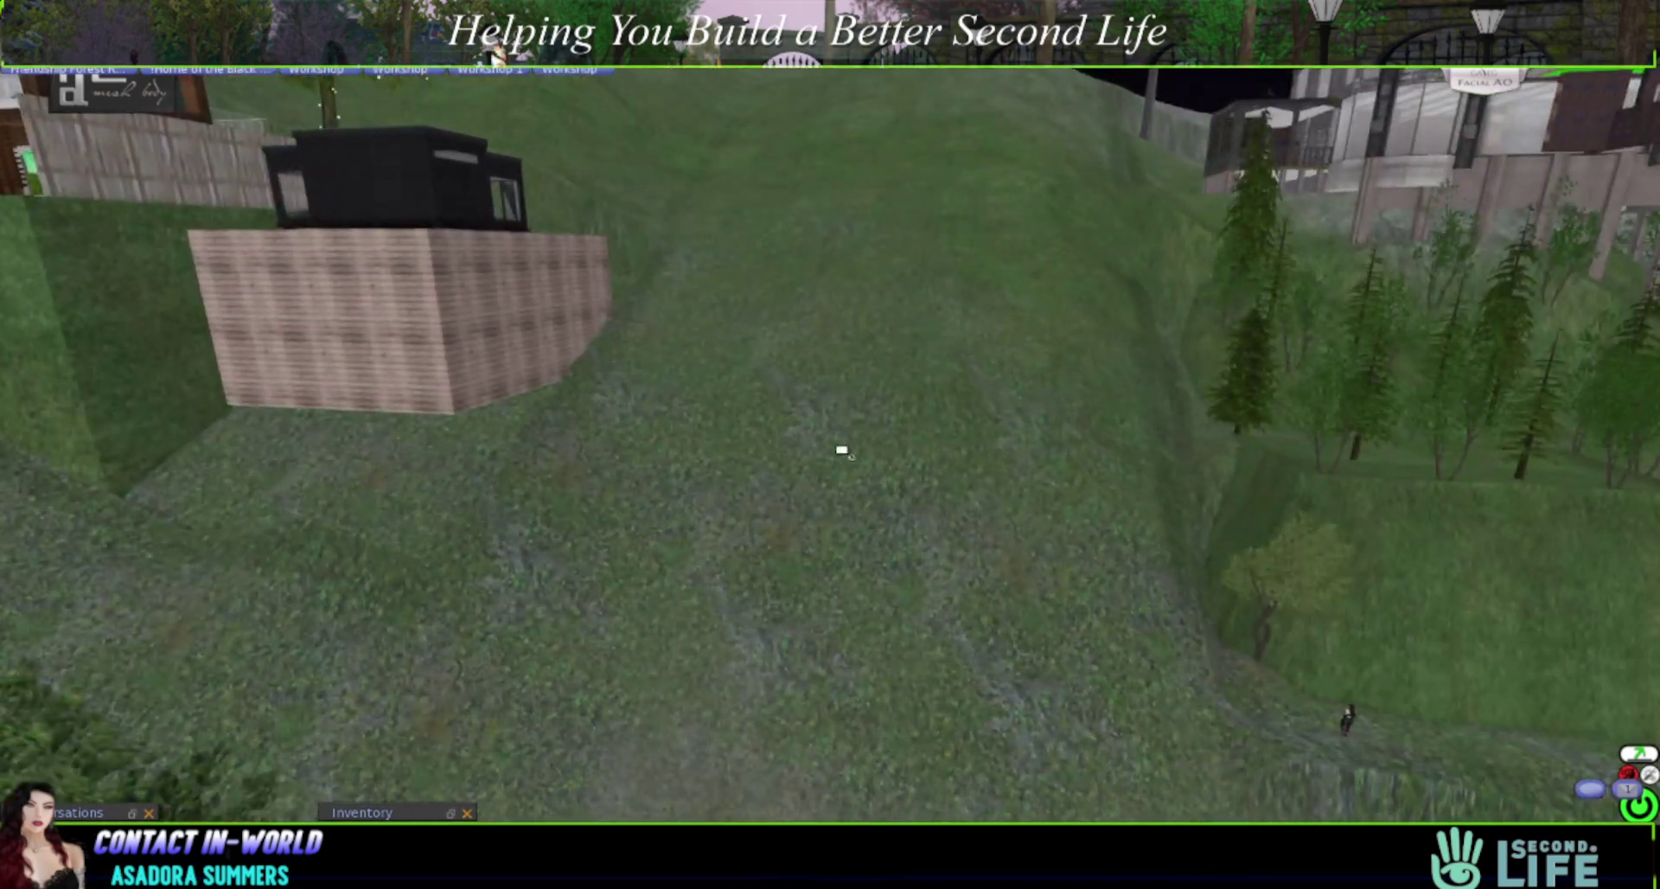
scroll(845, 451, down, 1)
right_click(869, 460)
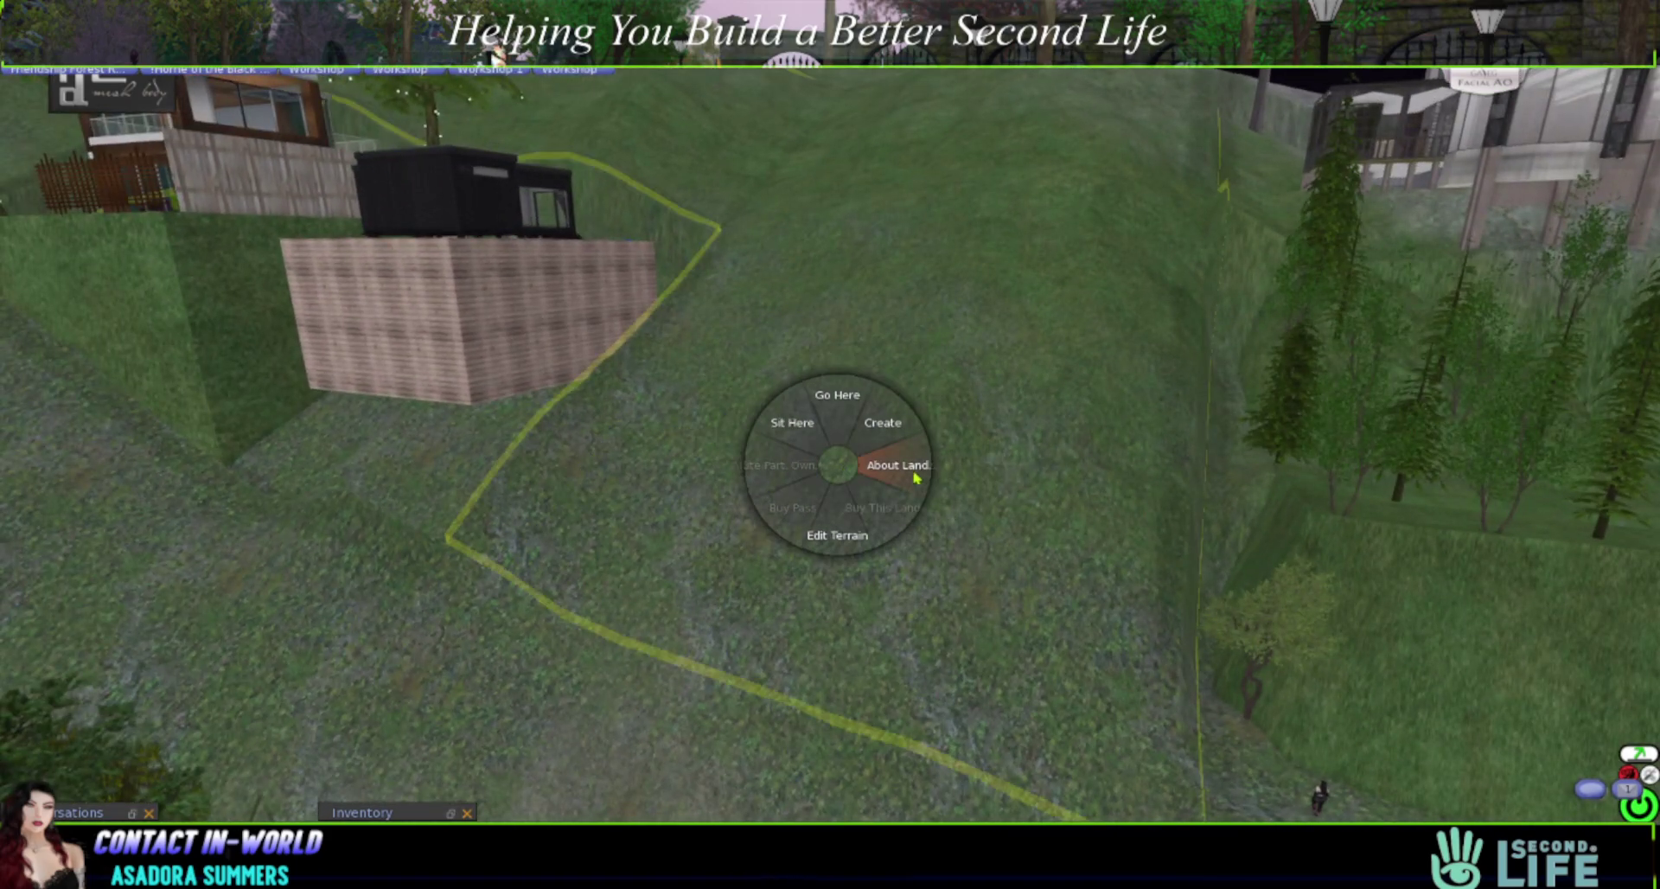
click(900, 464)
alt+click(843, 213)
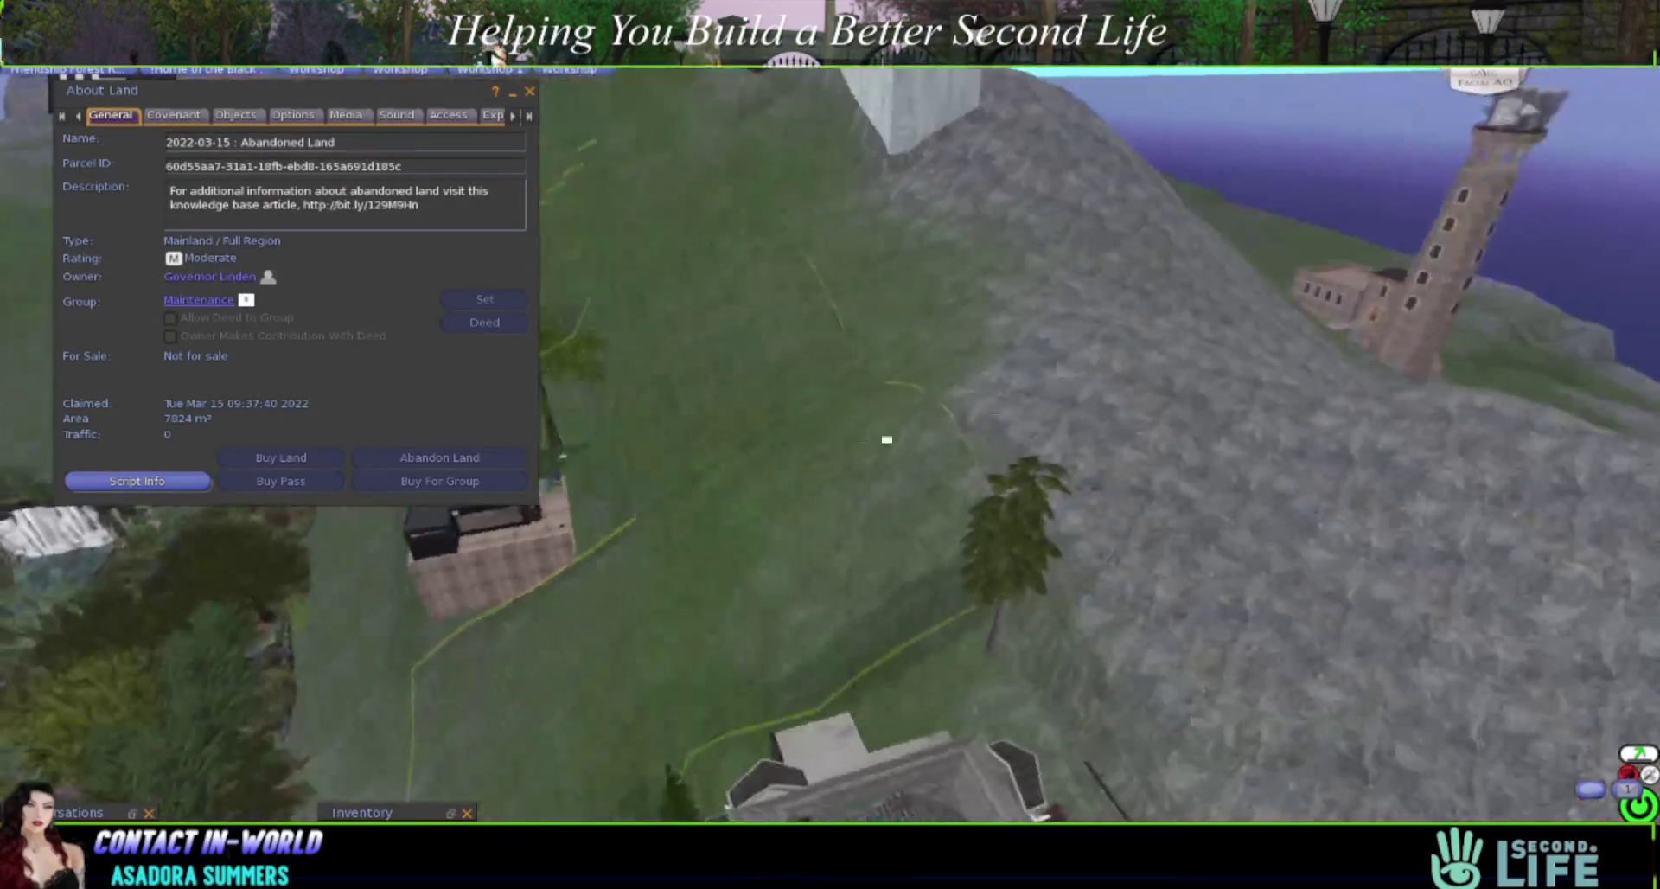
right_click(1096, 382)
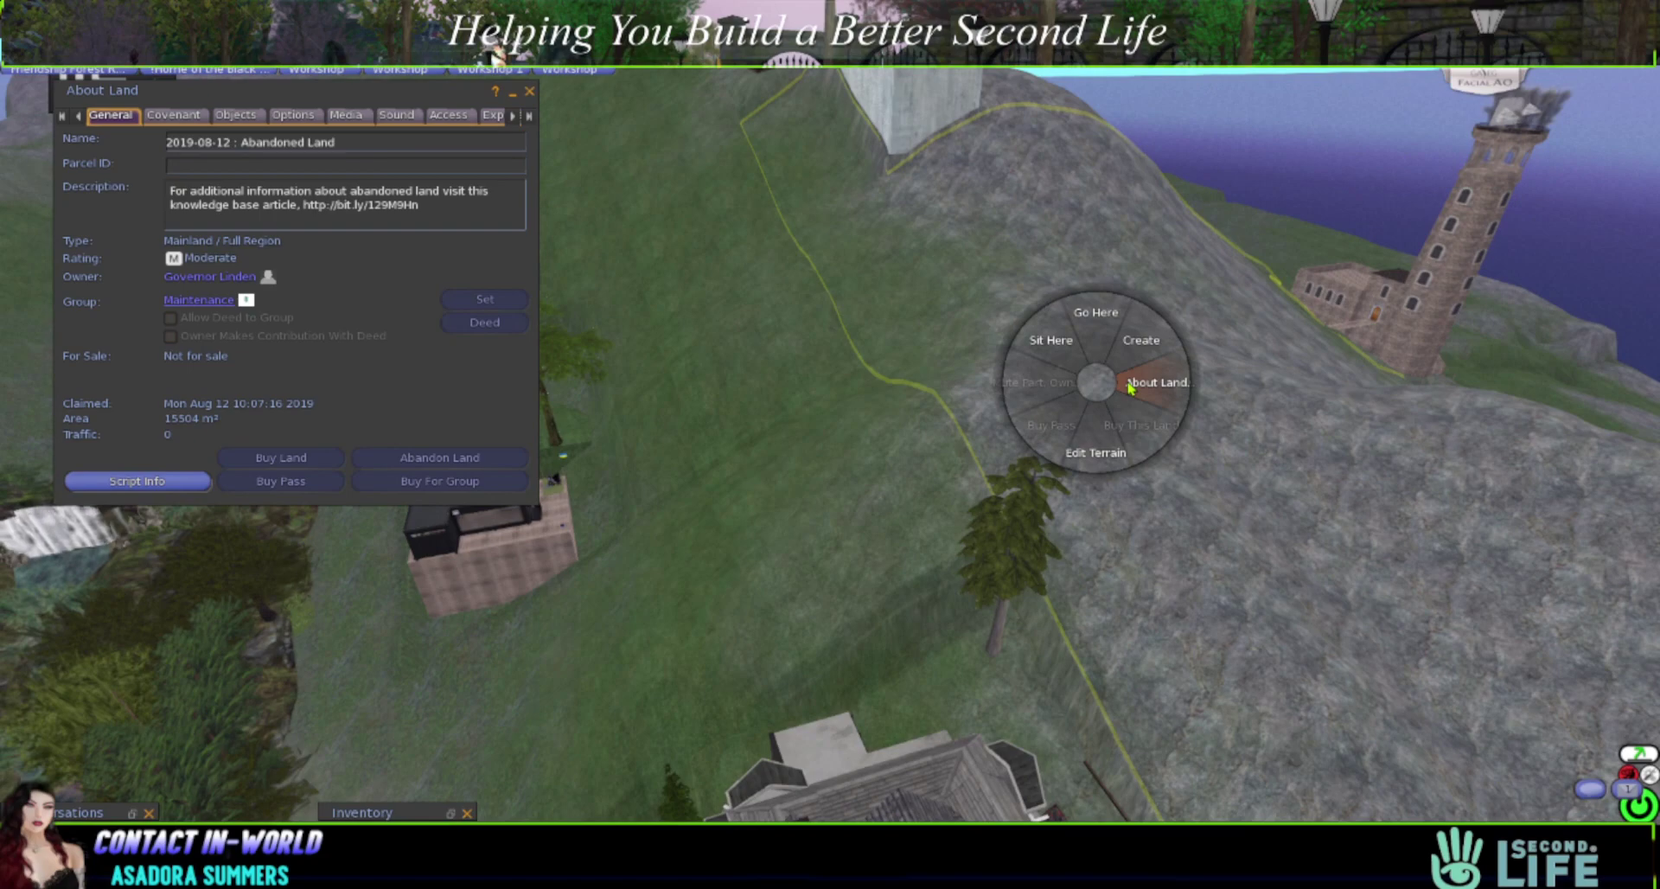
click(530, 92)
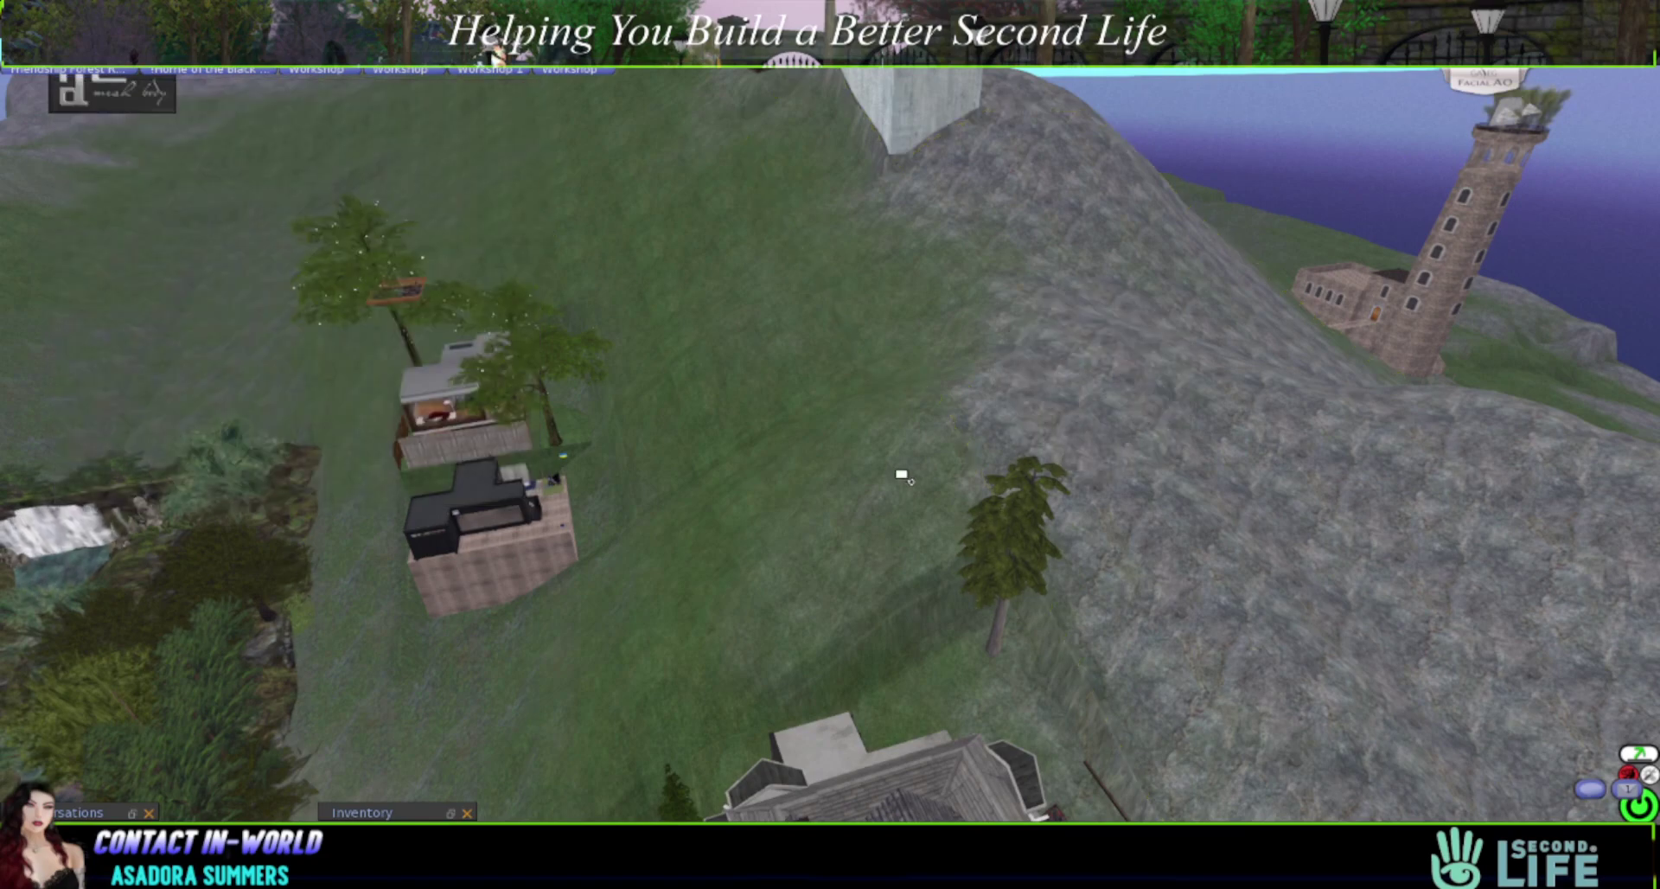
- Open terrain editing on the grassy parcel beside the avatar and select a strip of about 48 m² along the rocky border
key(Escape)
drag(1201, 326, 605, 433)
right_click(796, 437)
click(812, 482)
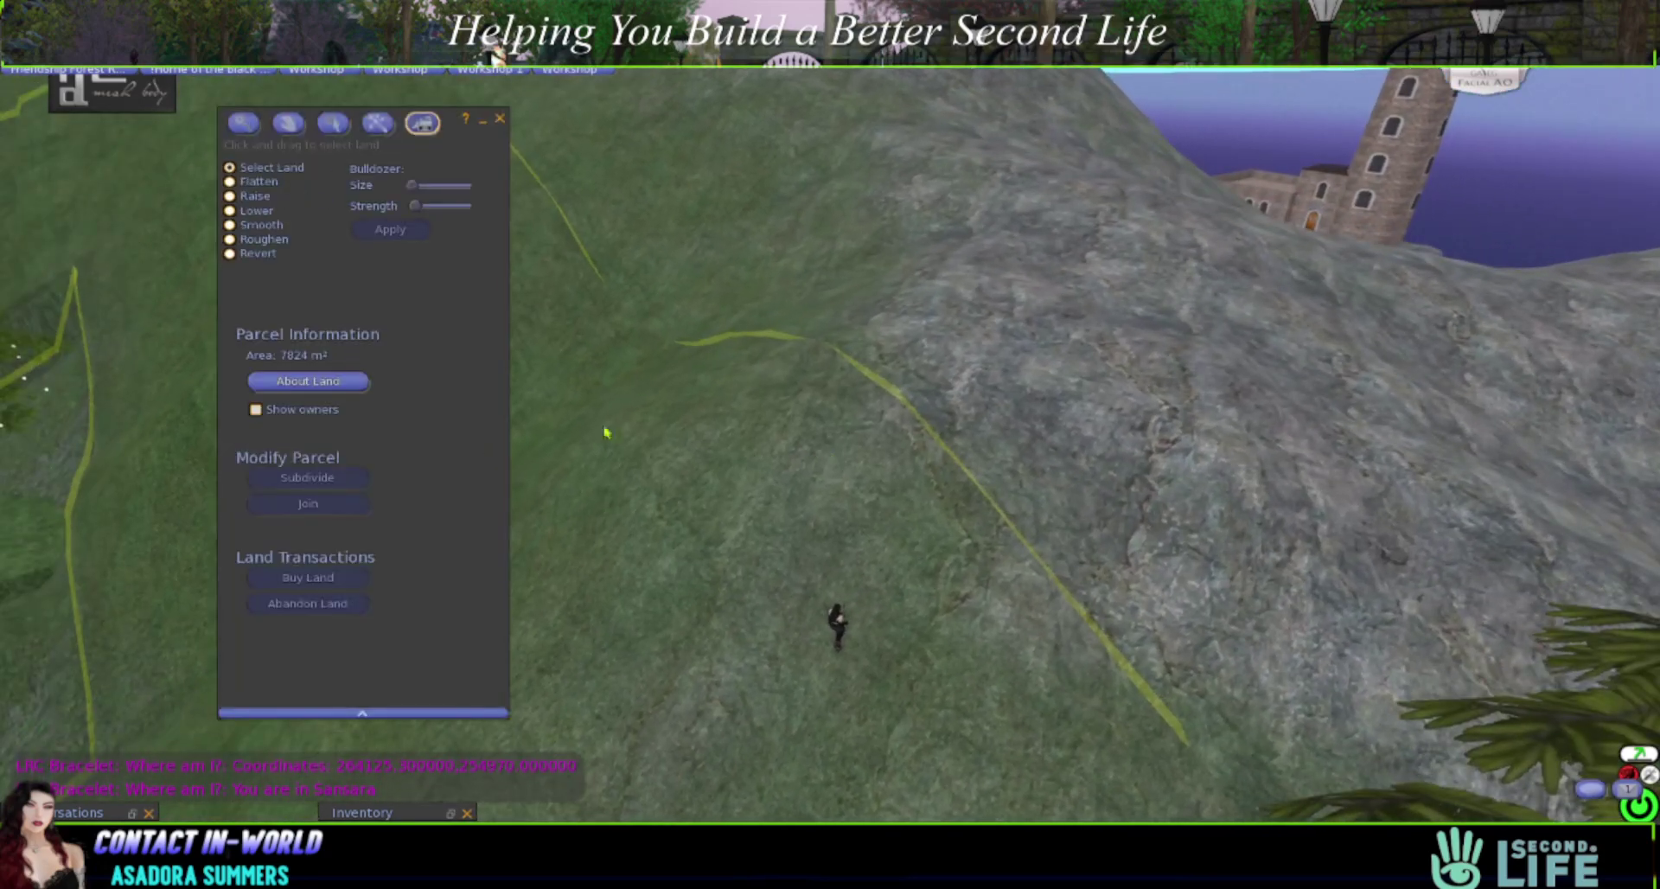
drag(761, 437, 927, 574)
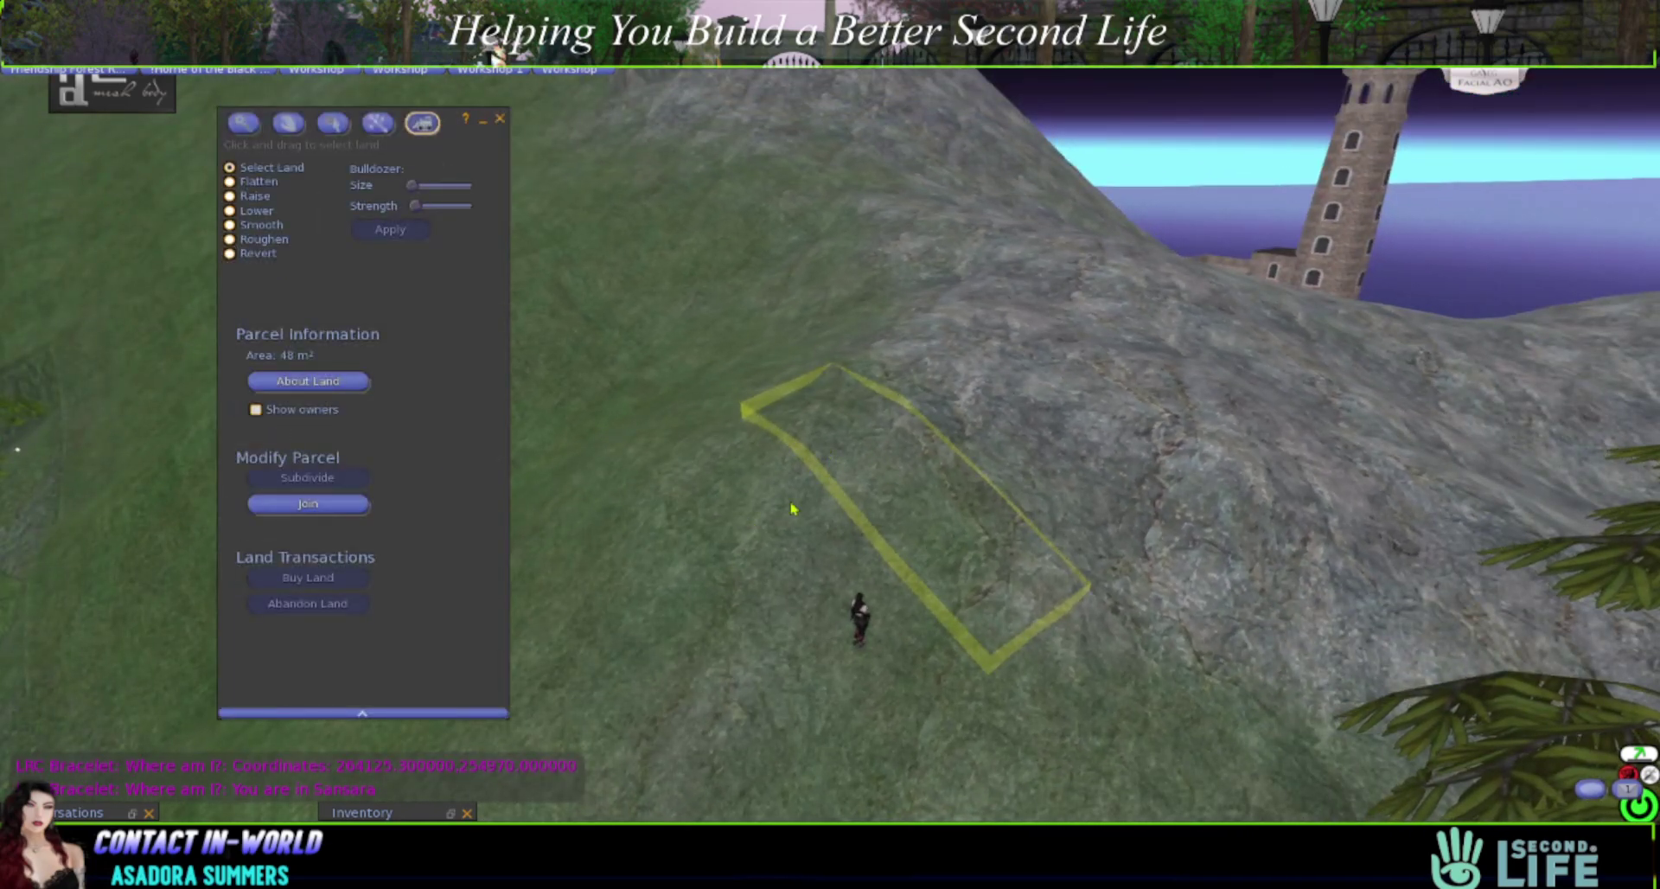
- Redraw the land selection near the grass and rock border, including a block of about 64 m²
click(833, 433)
drag(817, 413, 1101, 659)
alt+drag(889, 546, 831, 455)
drag(748, 389, 888, 596)
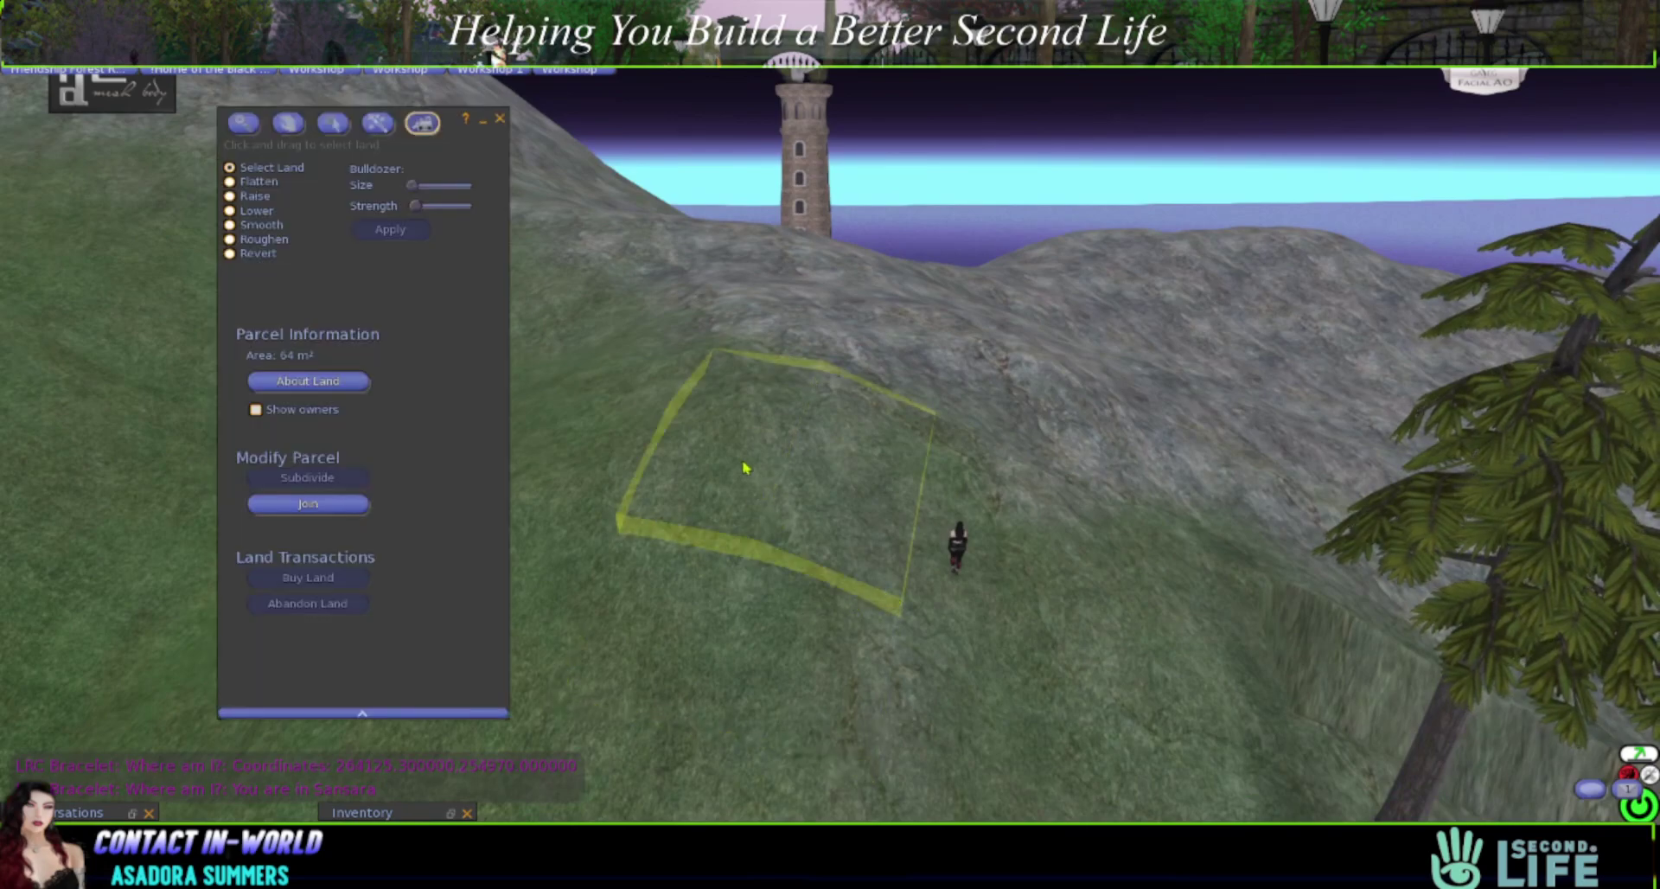
drag(714, 401, 958, 469)
- Select a strip of about 48 m² around the avatar on the grassy parcel and move the terrain window clear of it
click(934, 567)
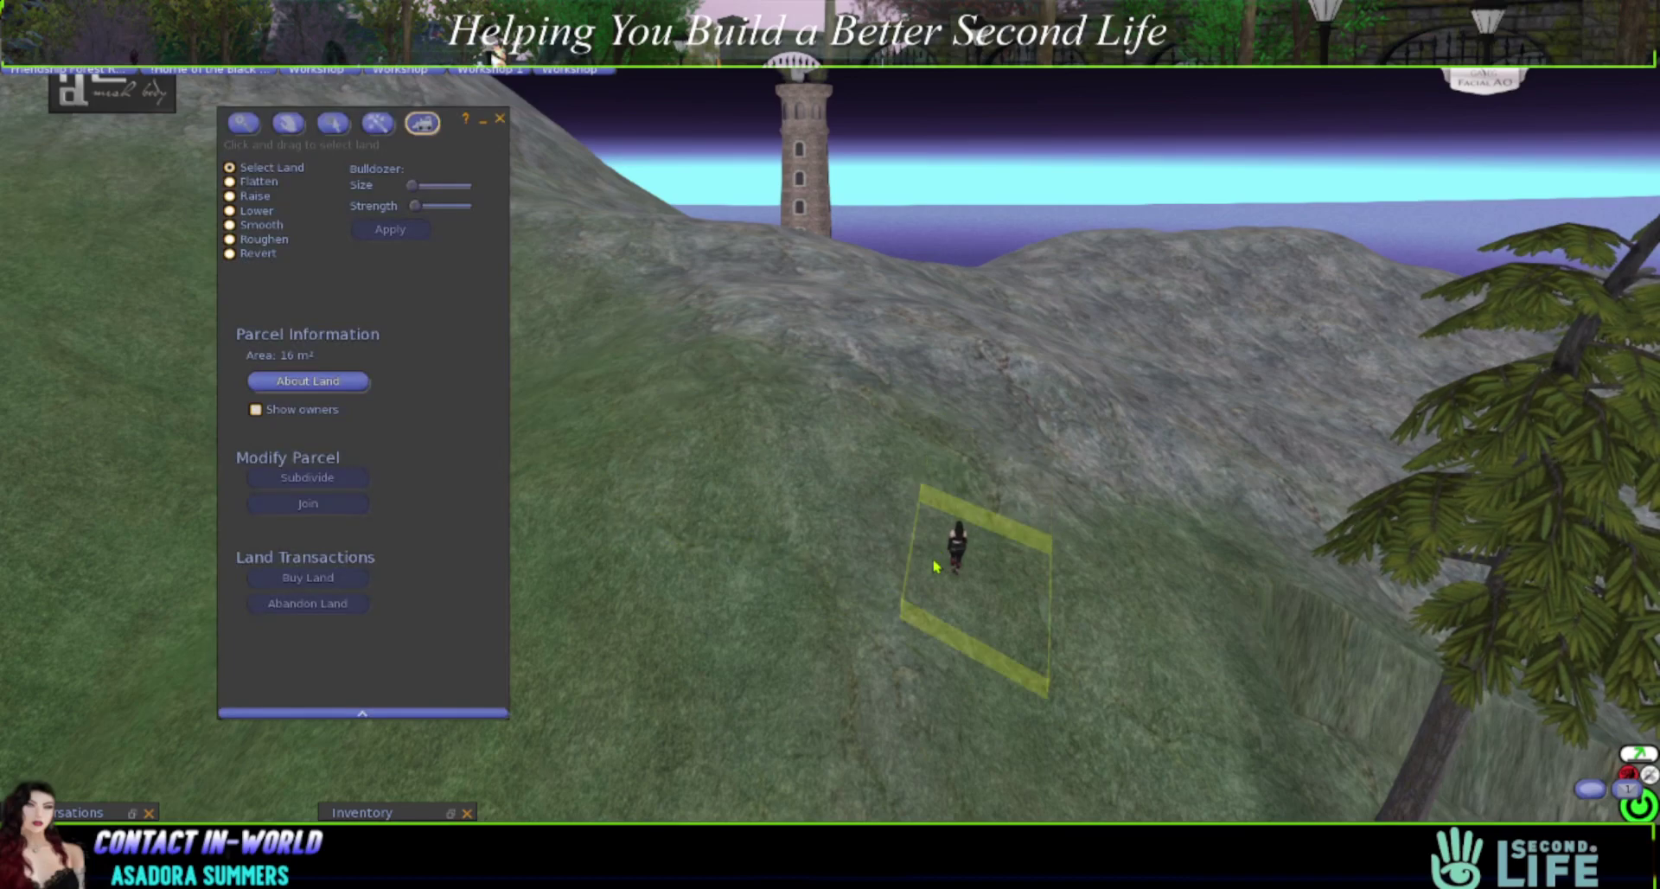
drag(933, 567, 1006, 544)
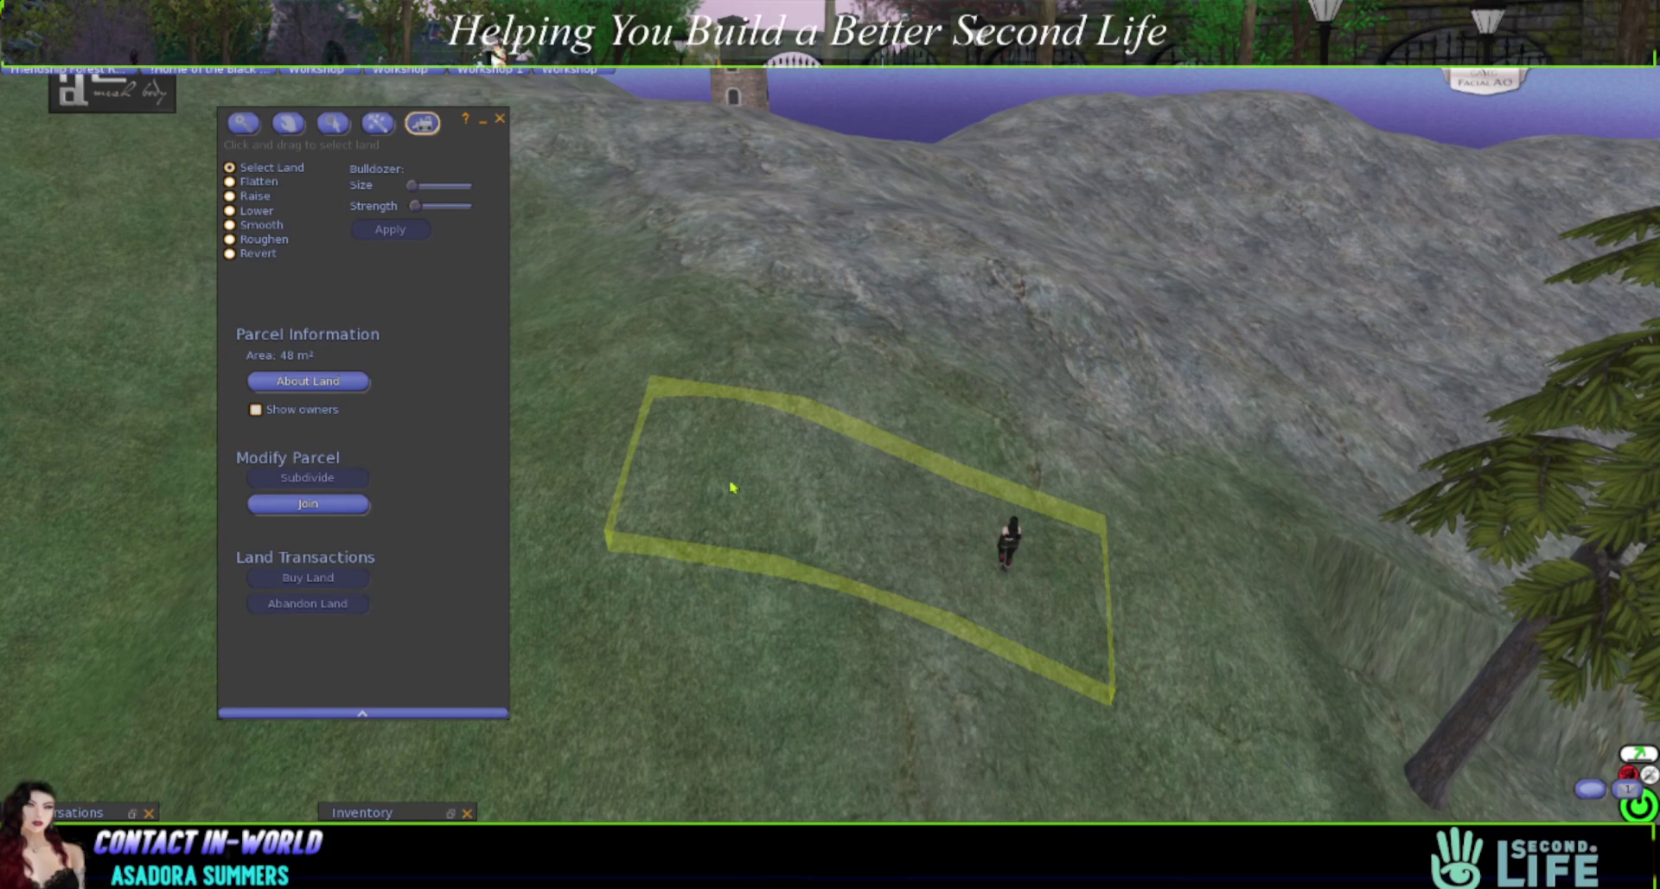
drag(841, 389, 839, 486)
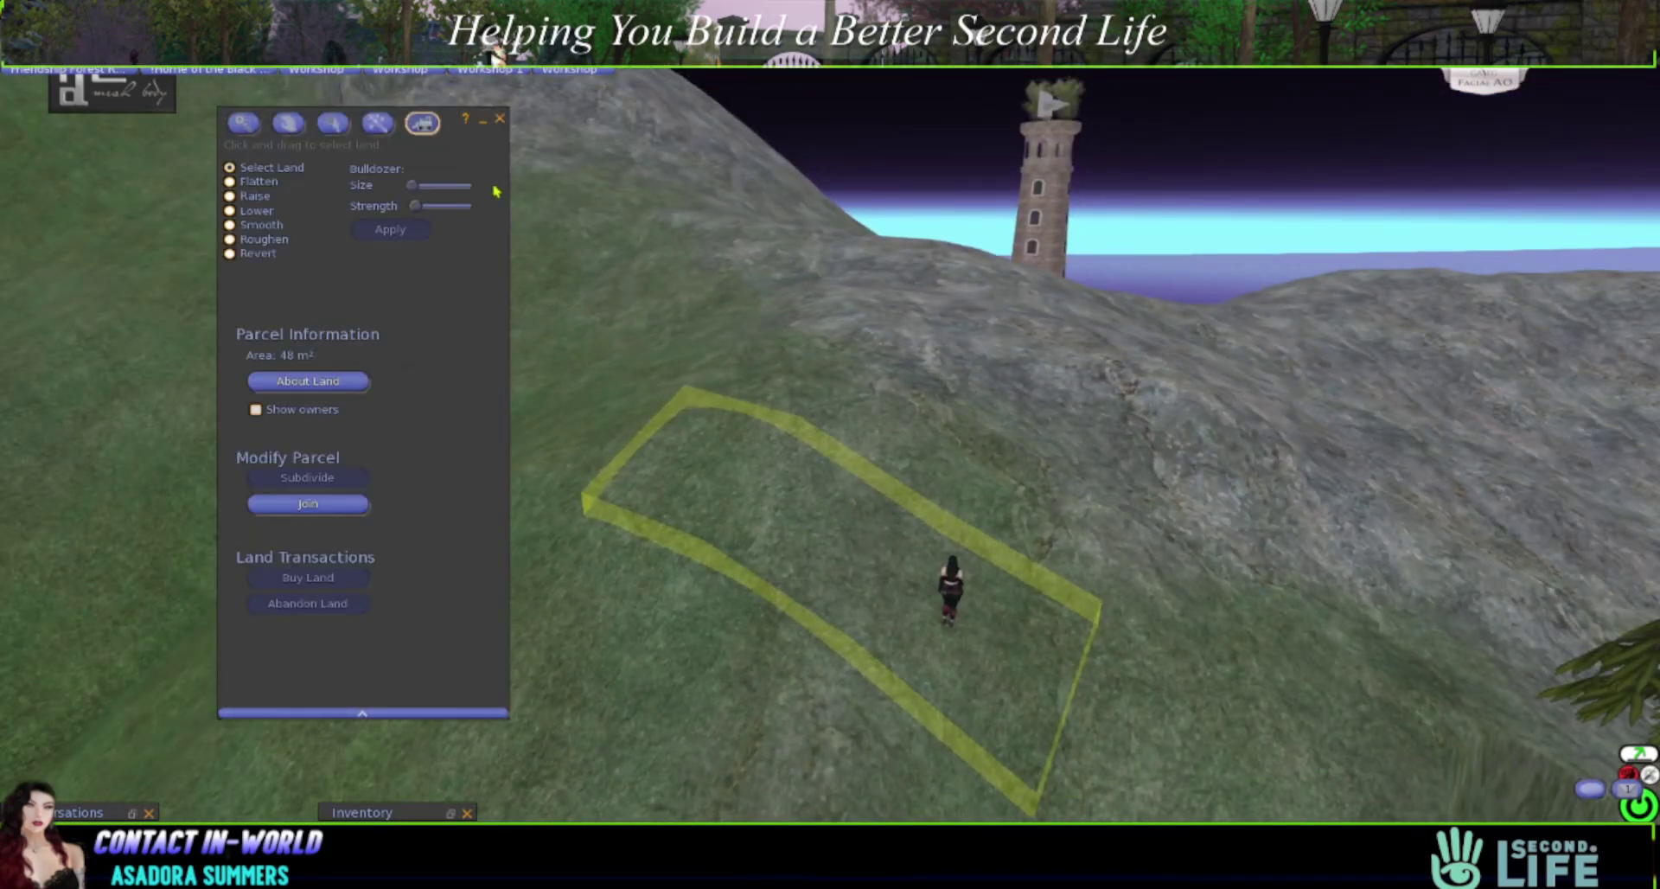
drag(460, 153, 313, 131)
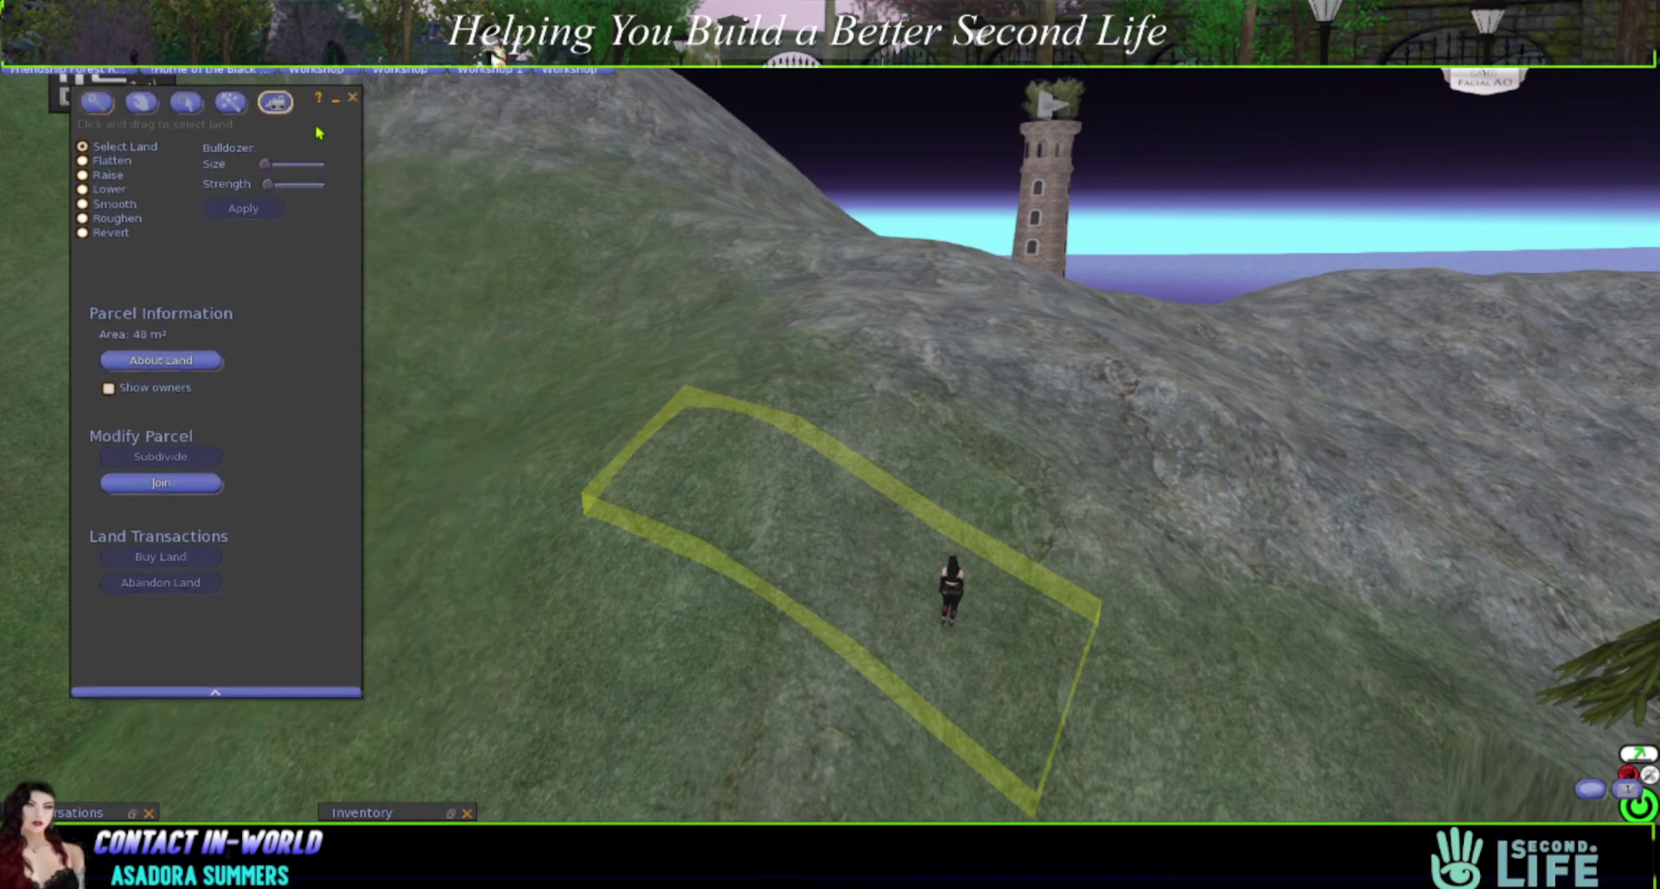
- Preview a snapshot of the grassy land selection with the interface included, and close the snapshot window without saving
key(ctrl+shift+s)
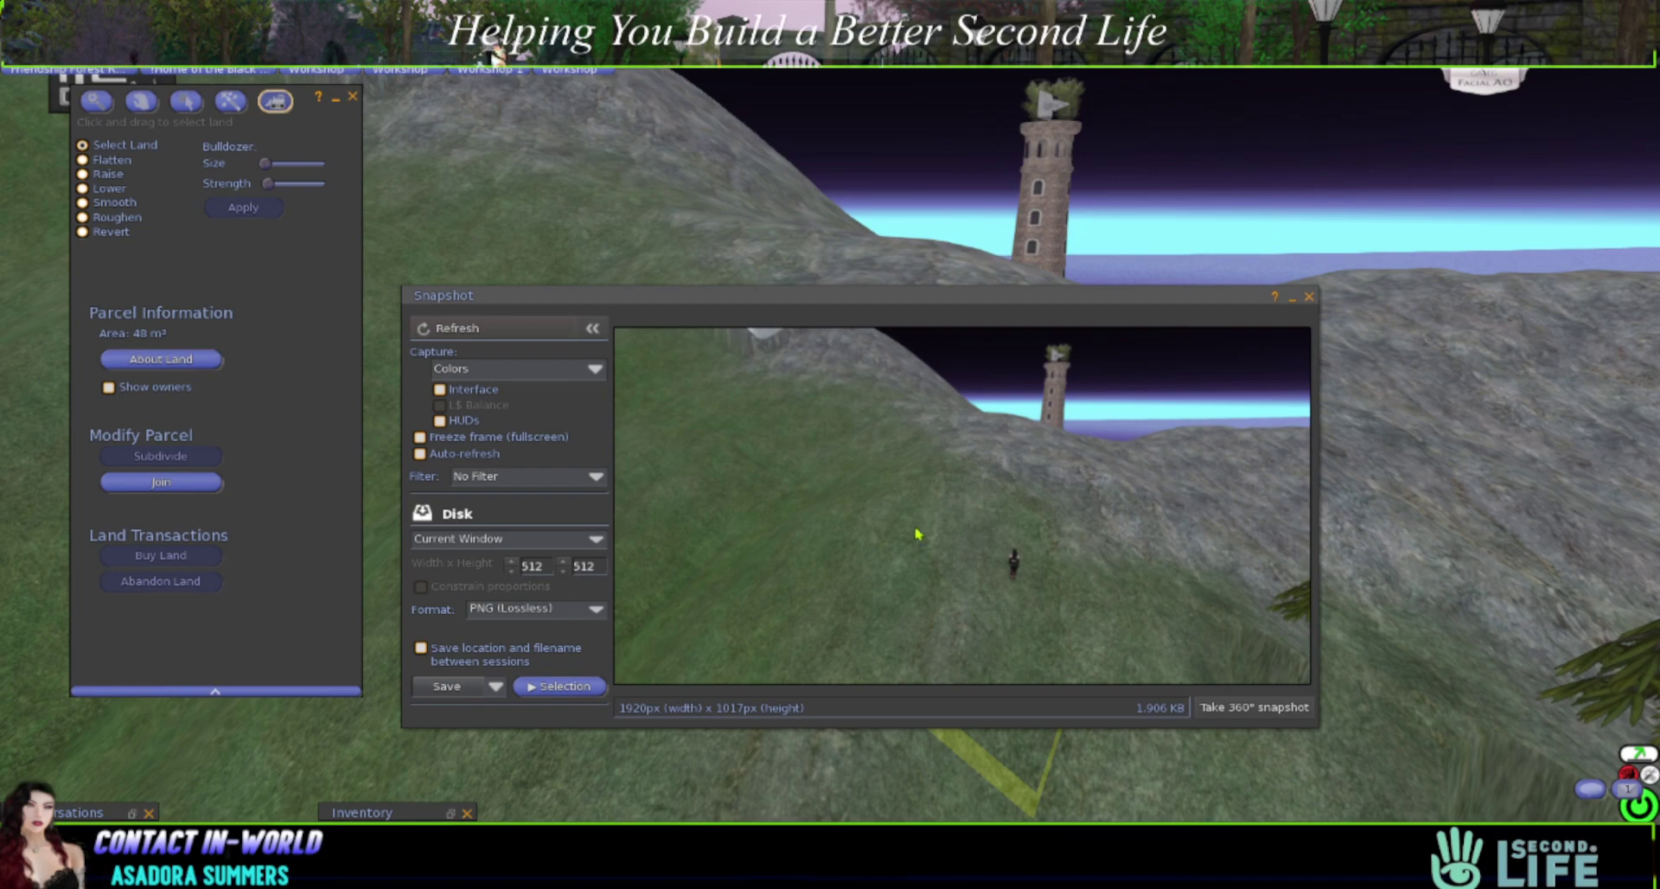
click(439, 390)
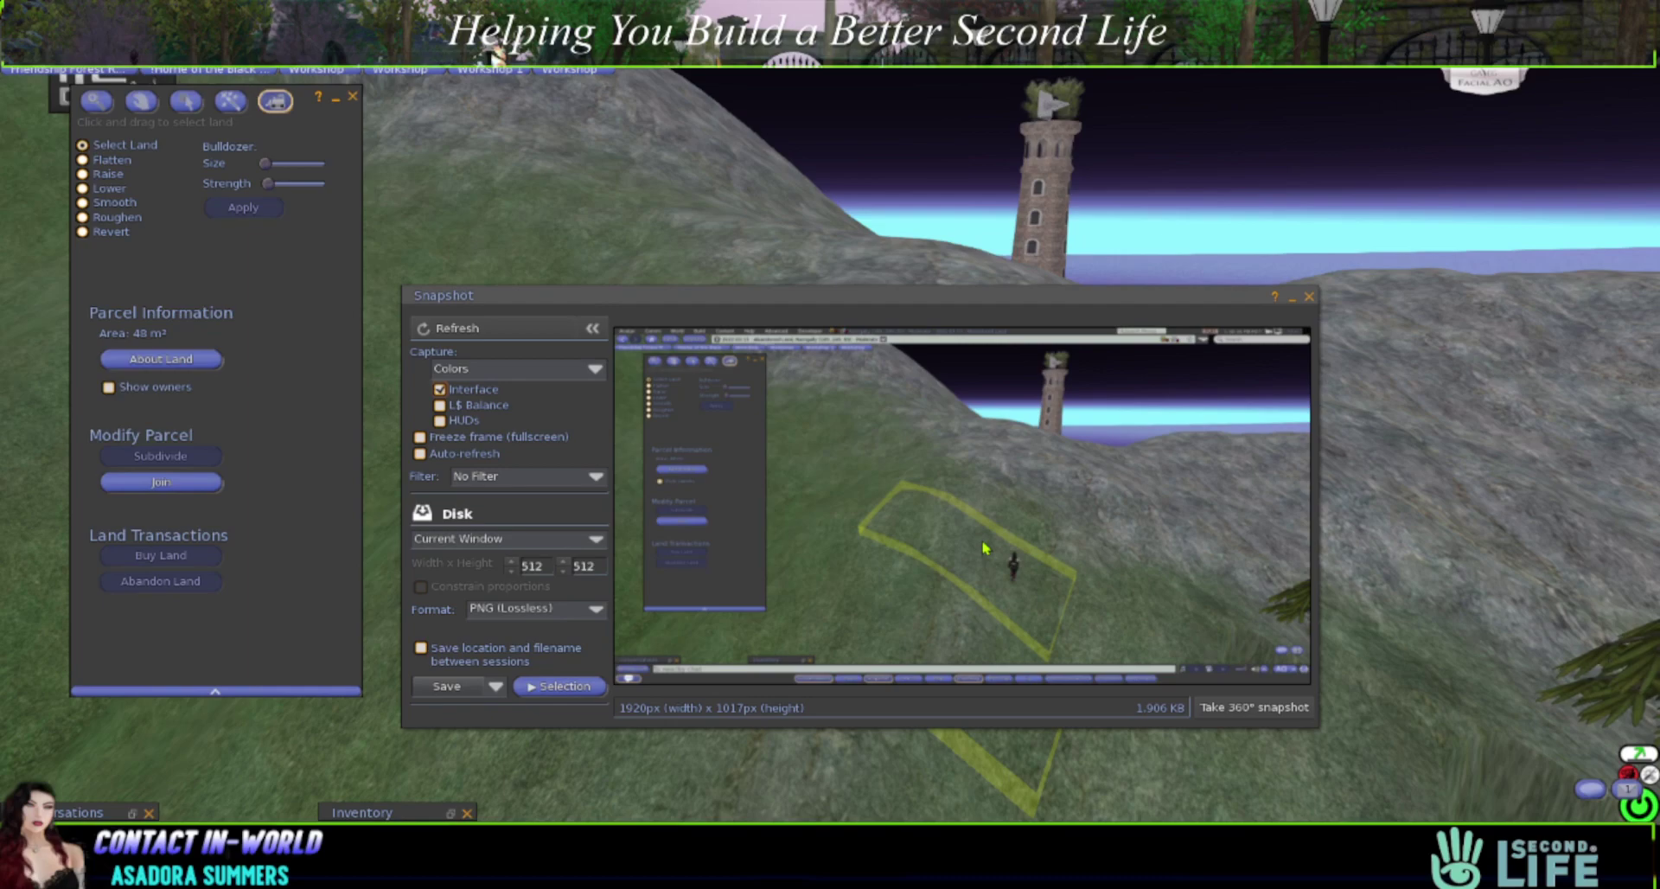
click(1309, 296)
- Select a strip of about 48 m² on the adjoining rocky parcel
drag(911, 556, 971, 389)
click(1000, 387)
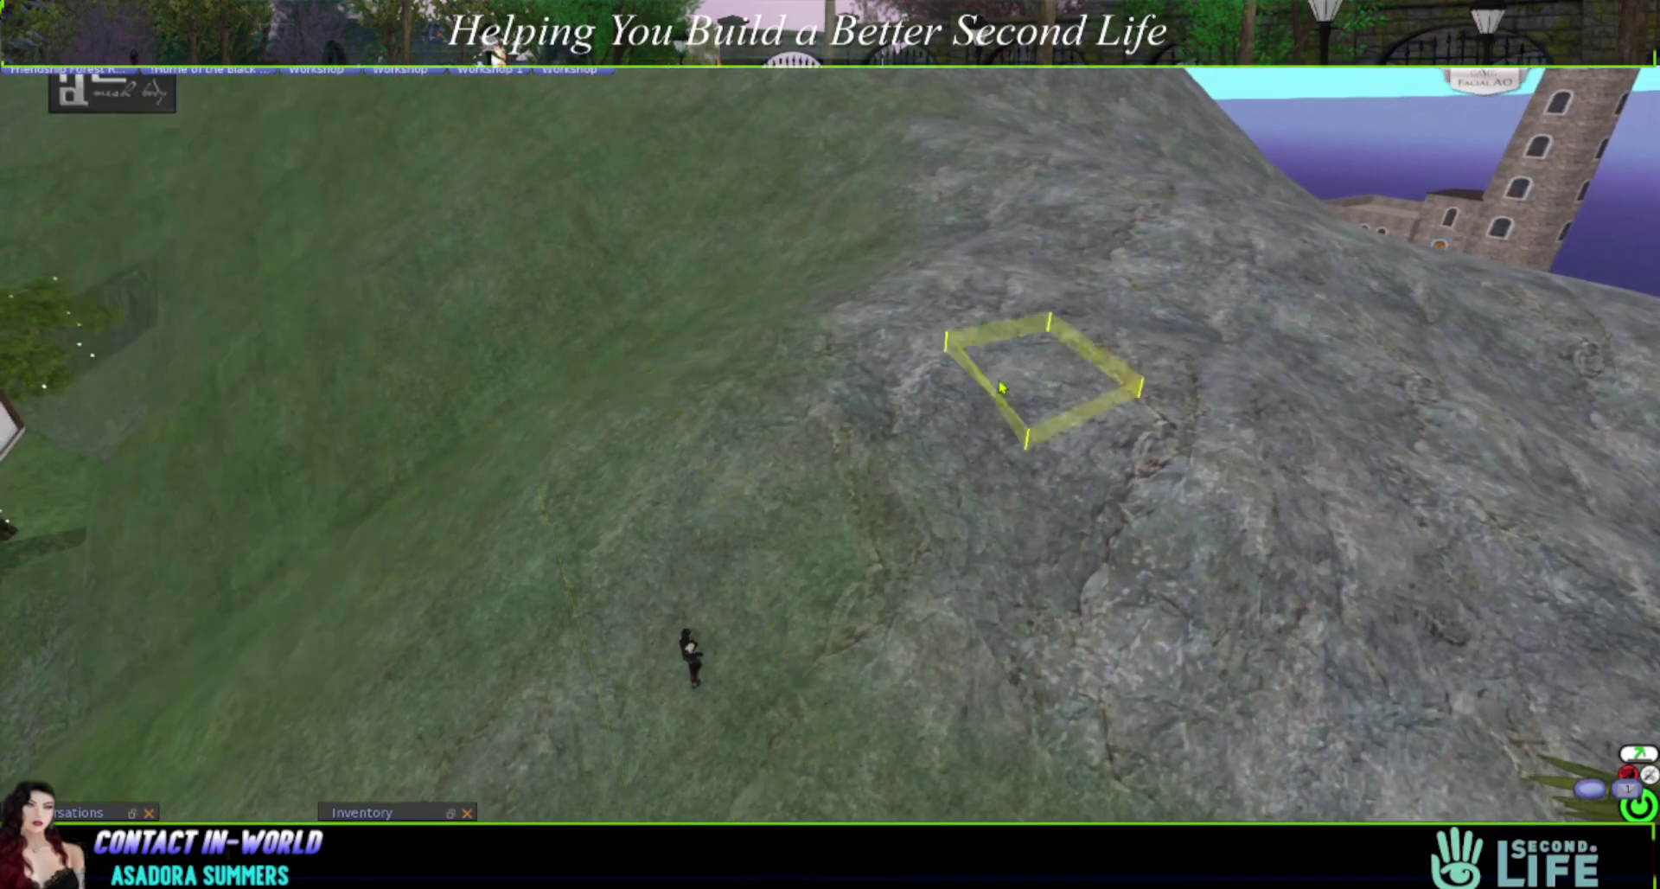
drag(891, 333, 1031, 529)
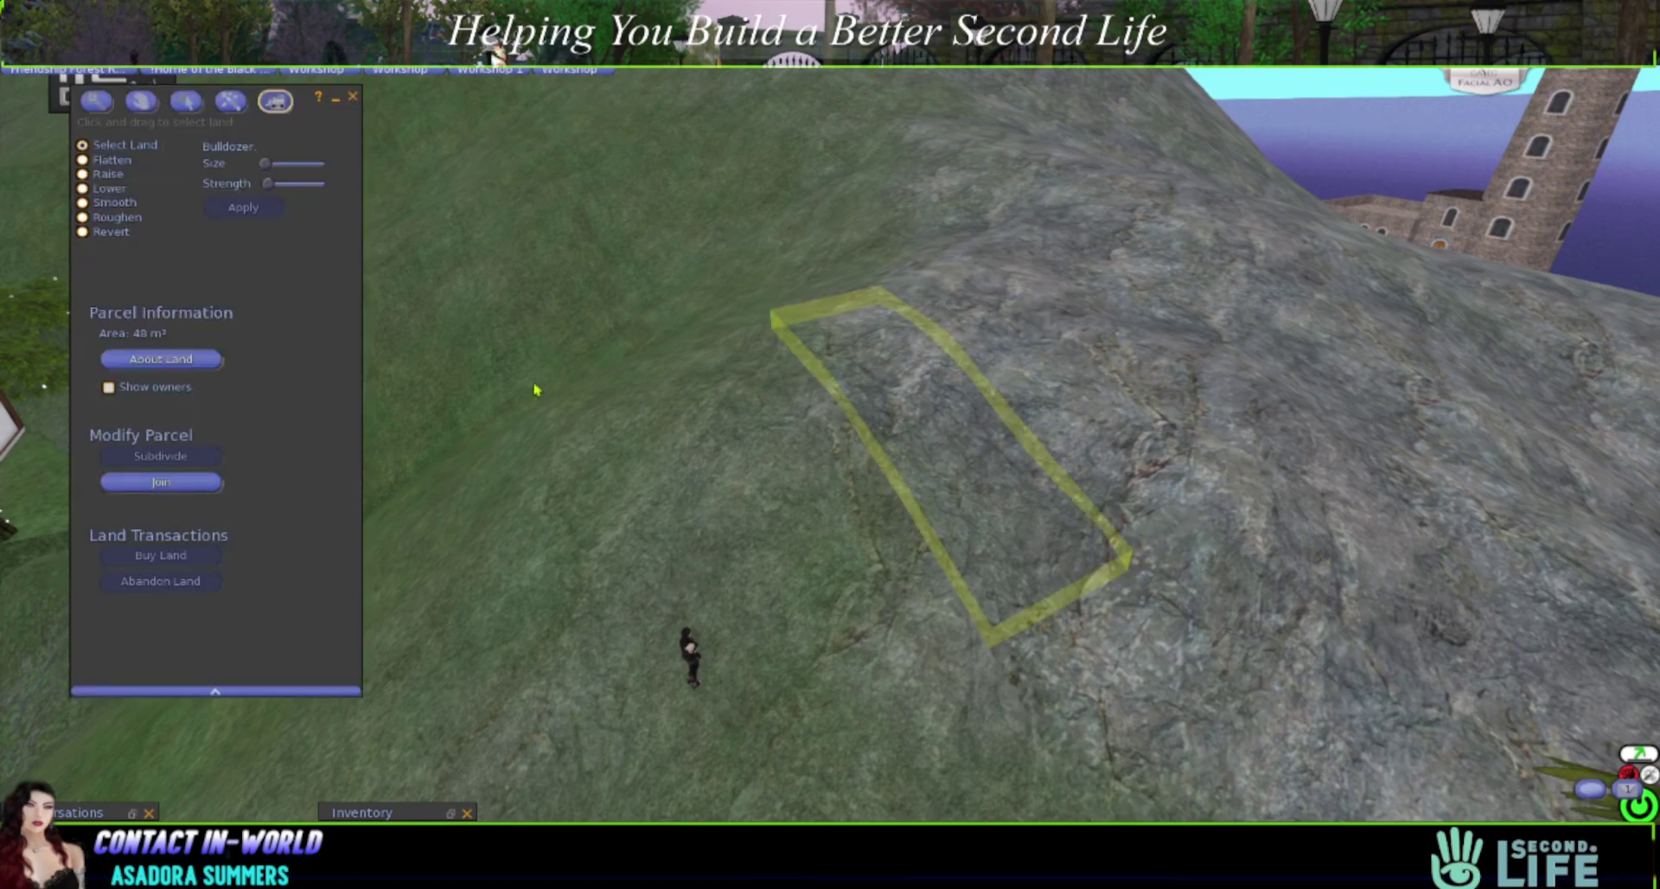
- Preview a snapshot of the rocky land selection, and close the snapshot and terrain editing windows
key(ctrl+shift+s)
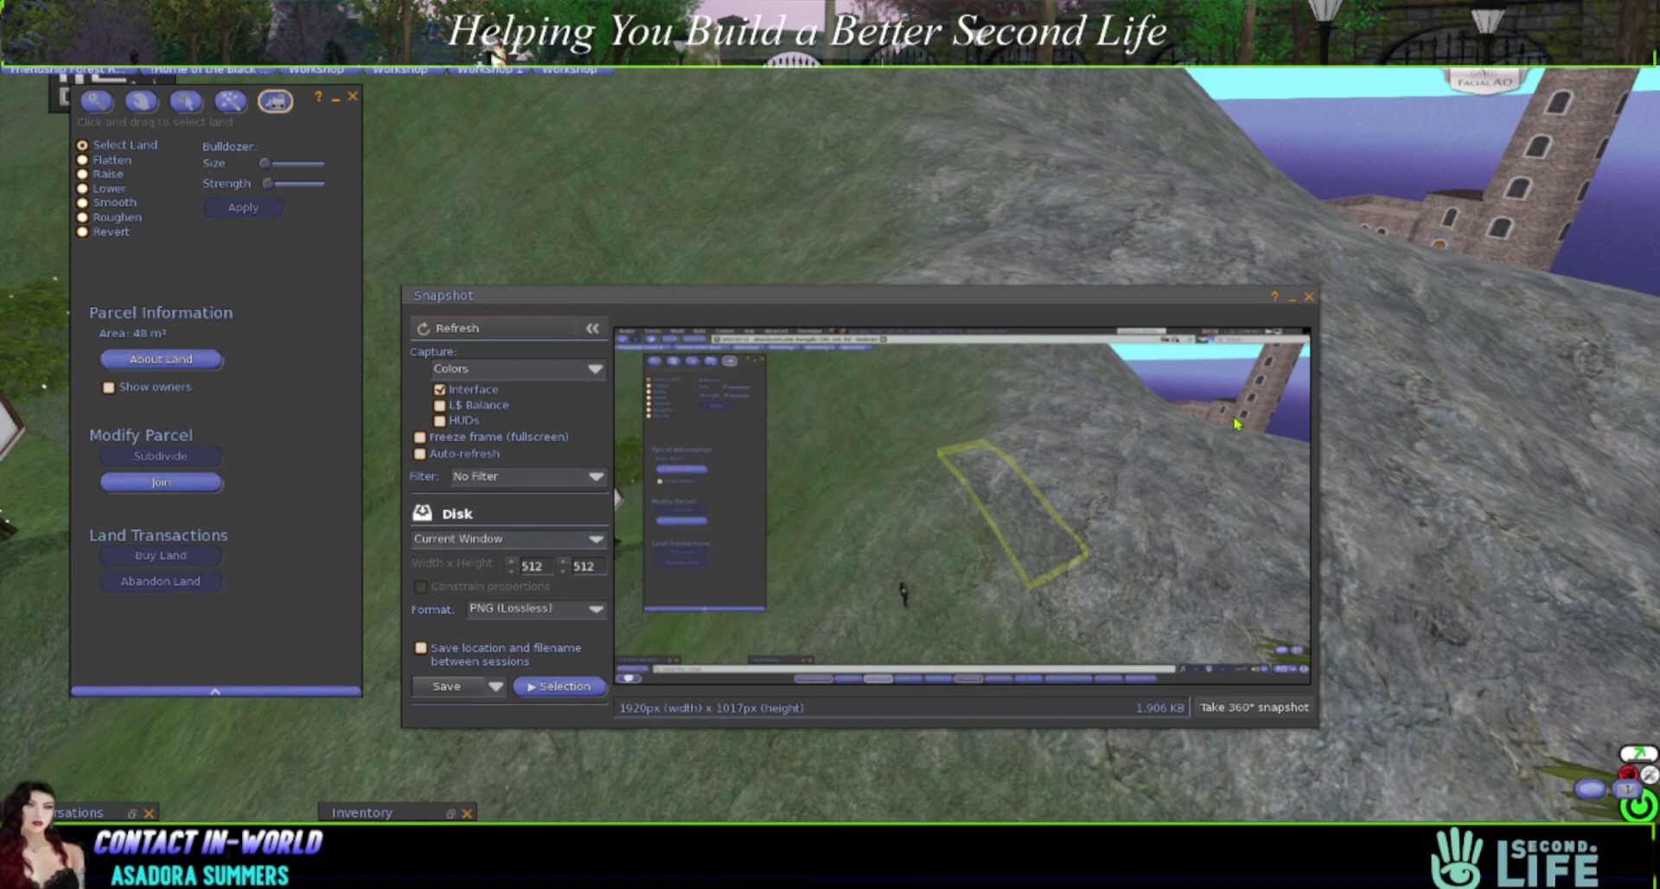
click(1309, 297)
click(351, 96)
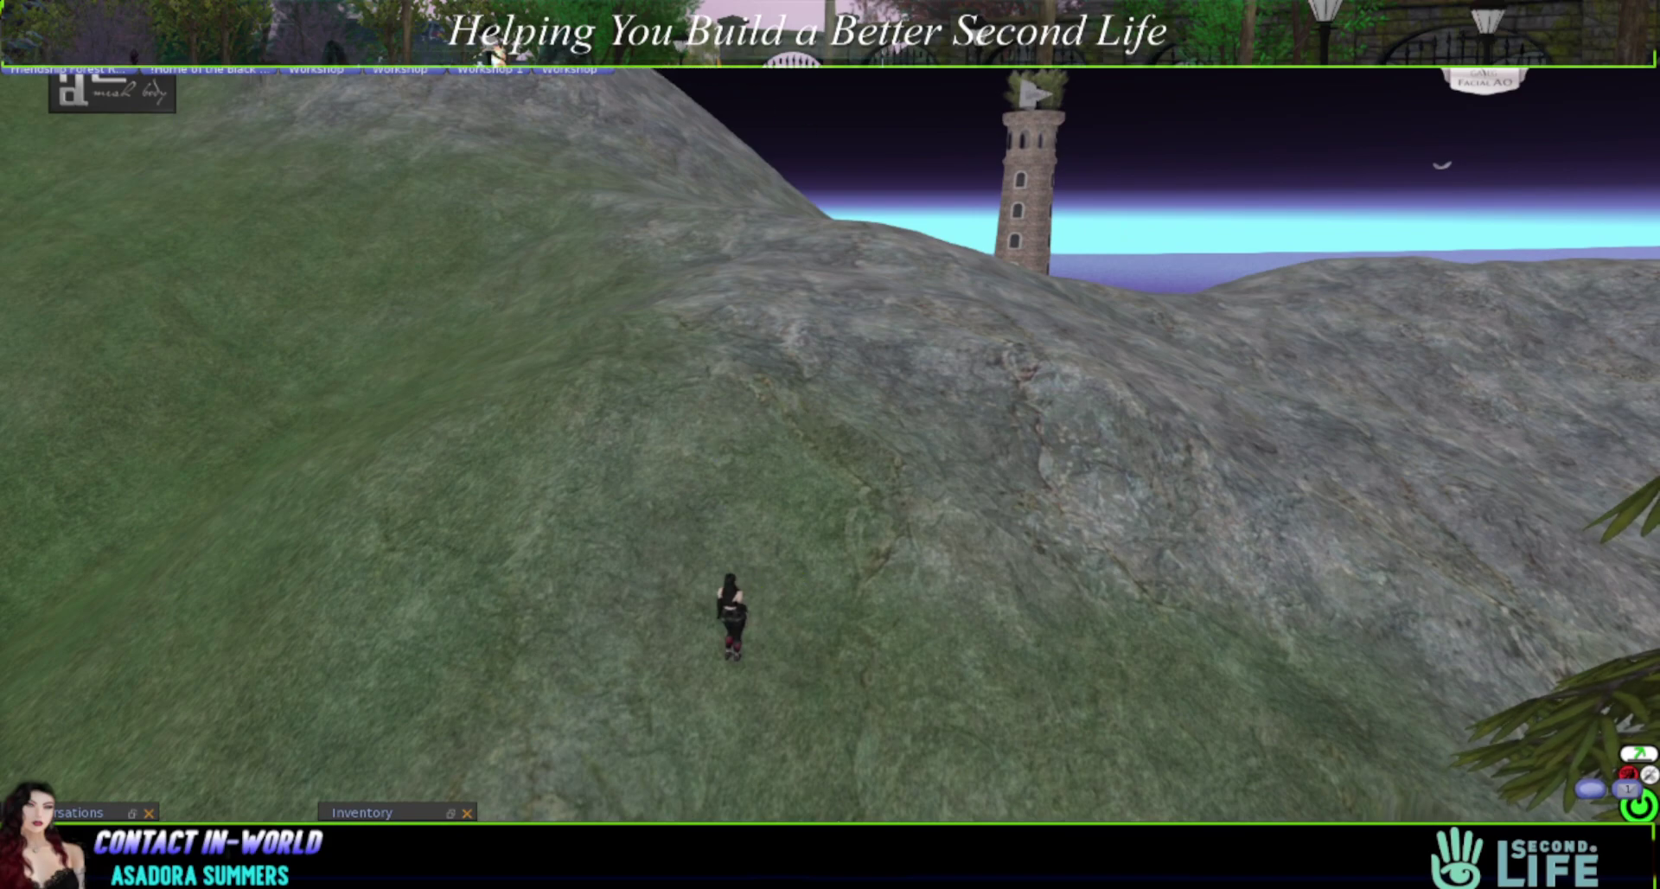
- Copy the SLurl of the avatar's spot in Rumgally (189, 250, 85) from the world map and close the map
key(ctrl+m)
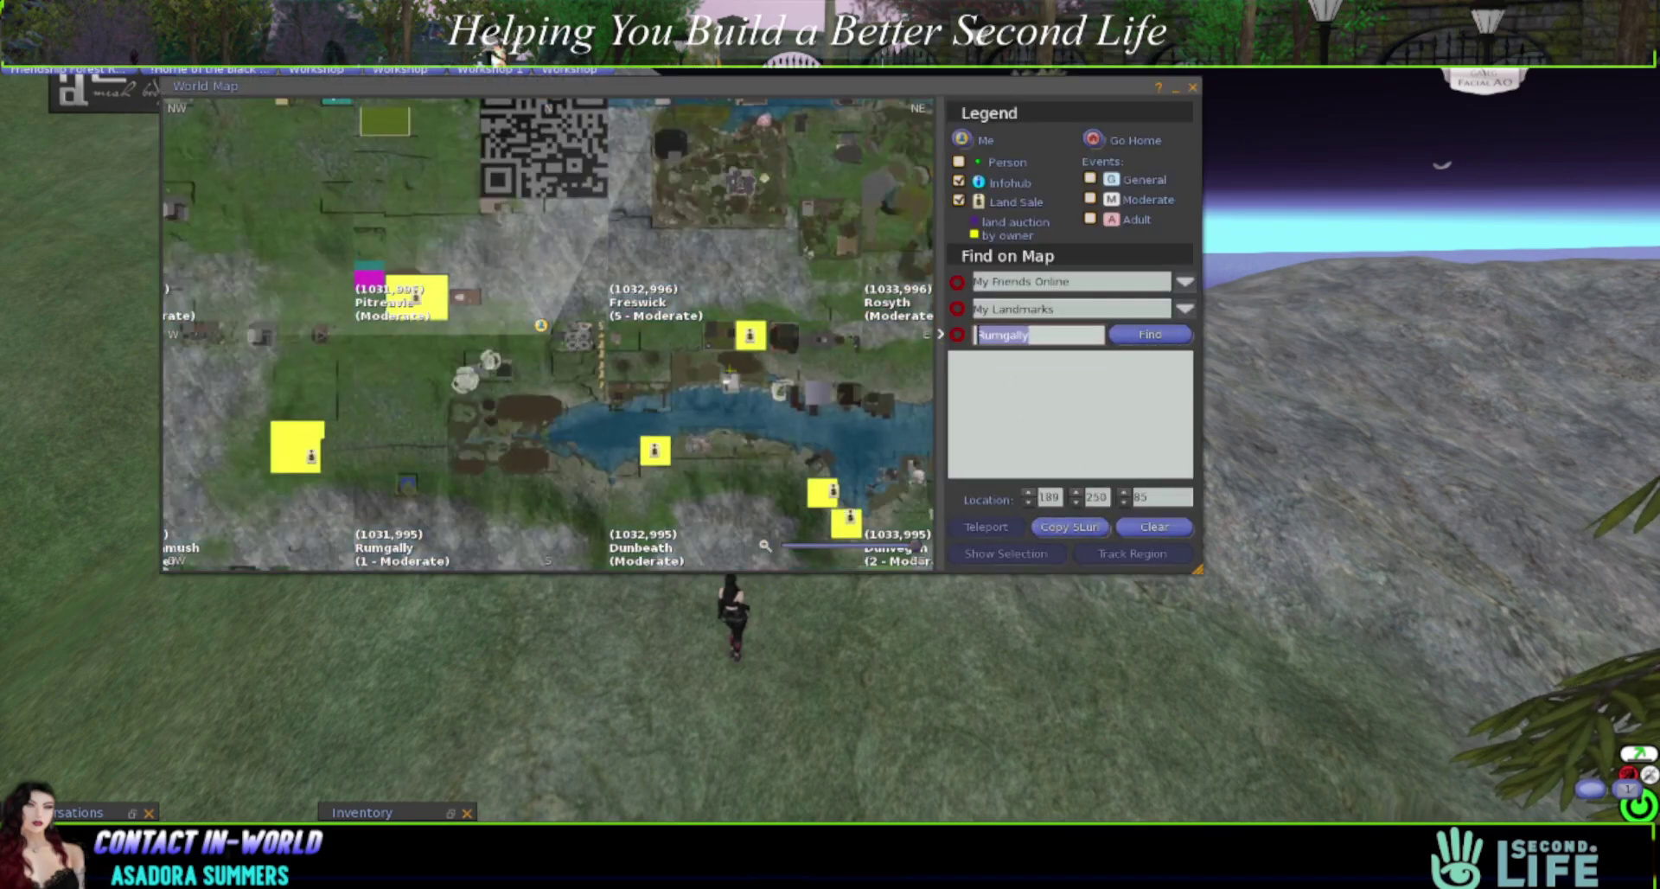
click(1069, 527)
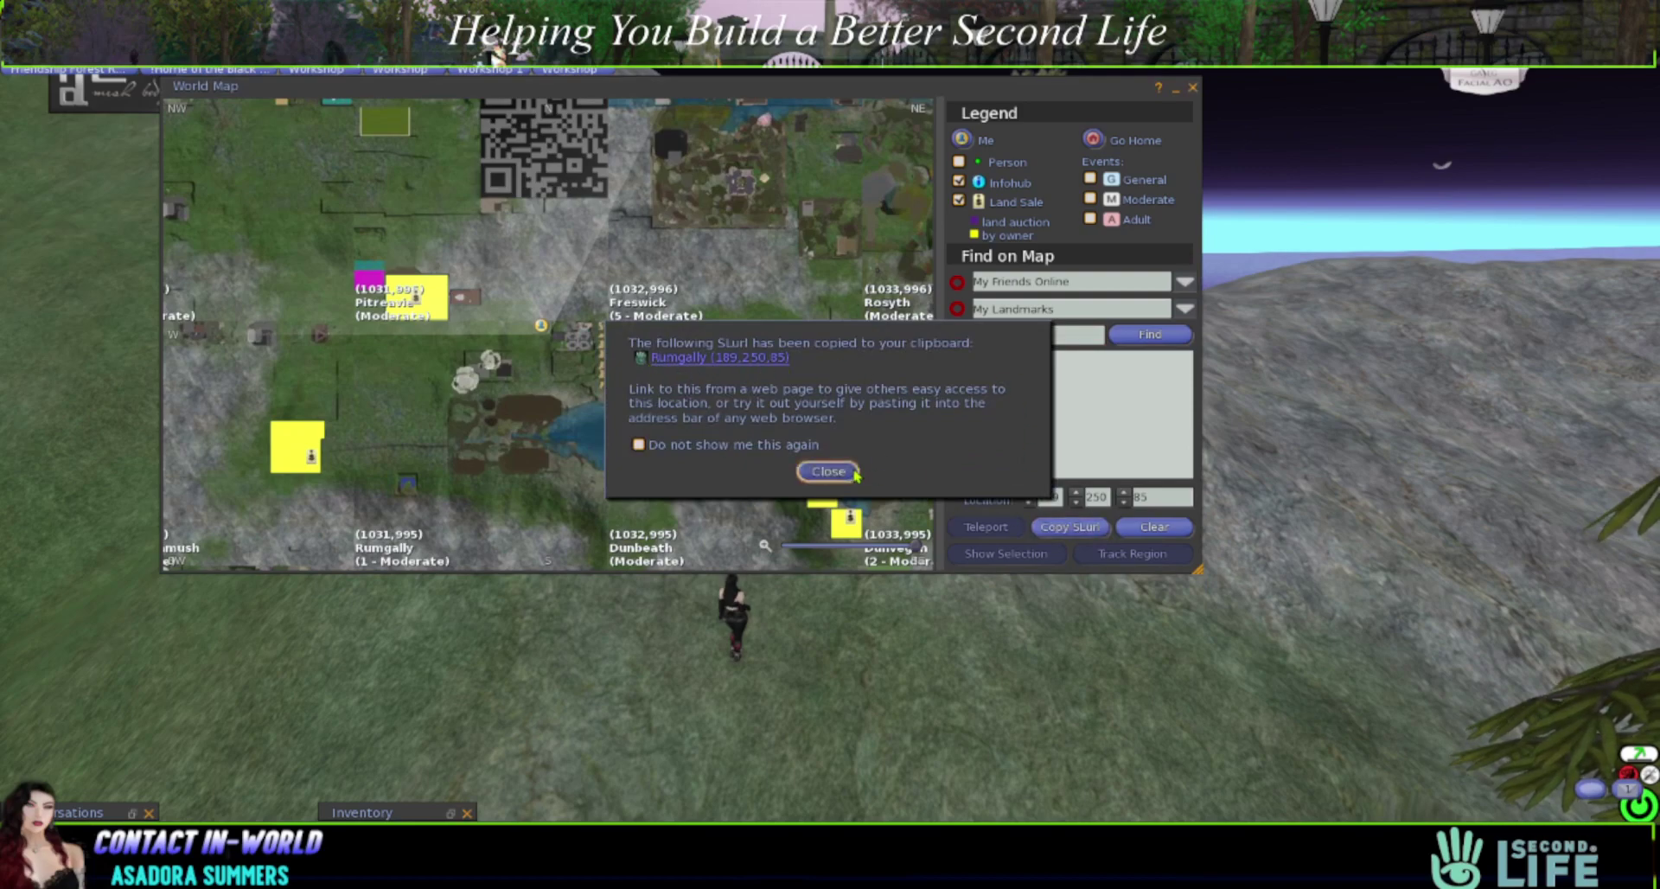
click(828, 471)
click(1192, 88)
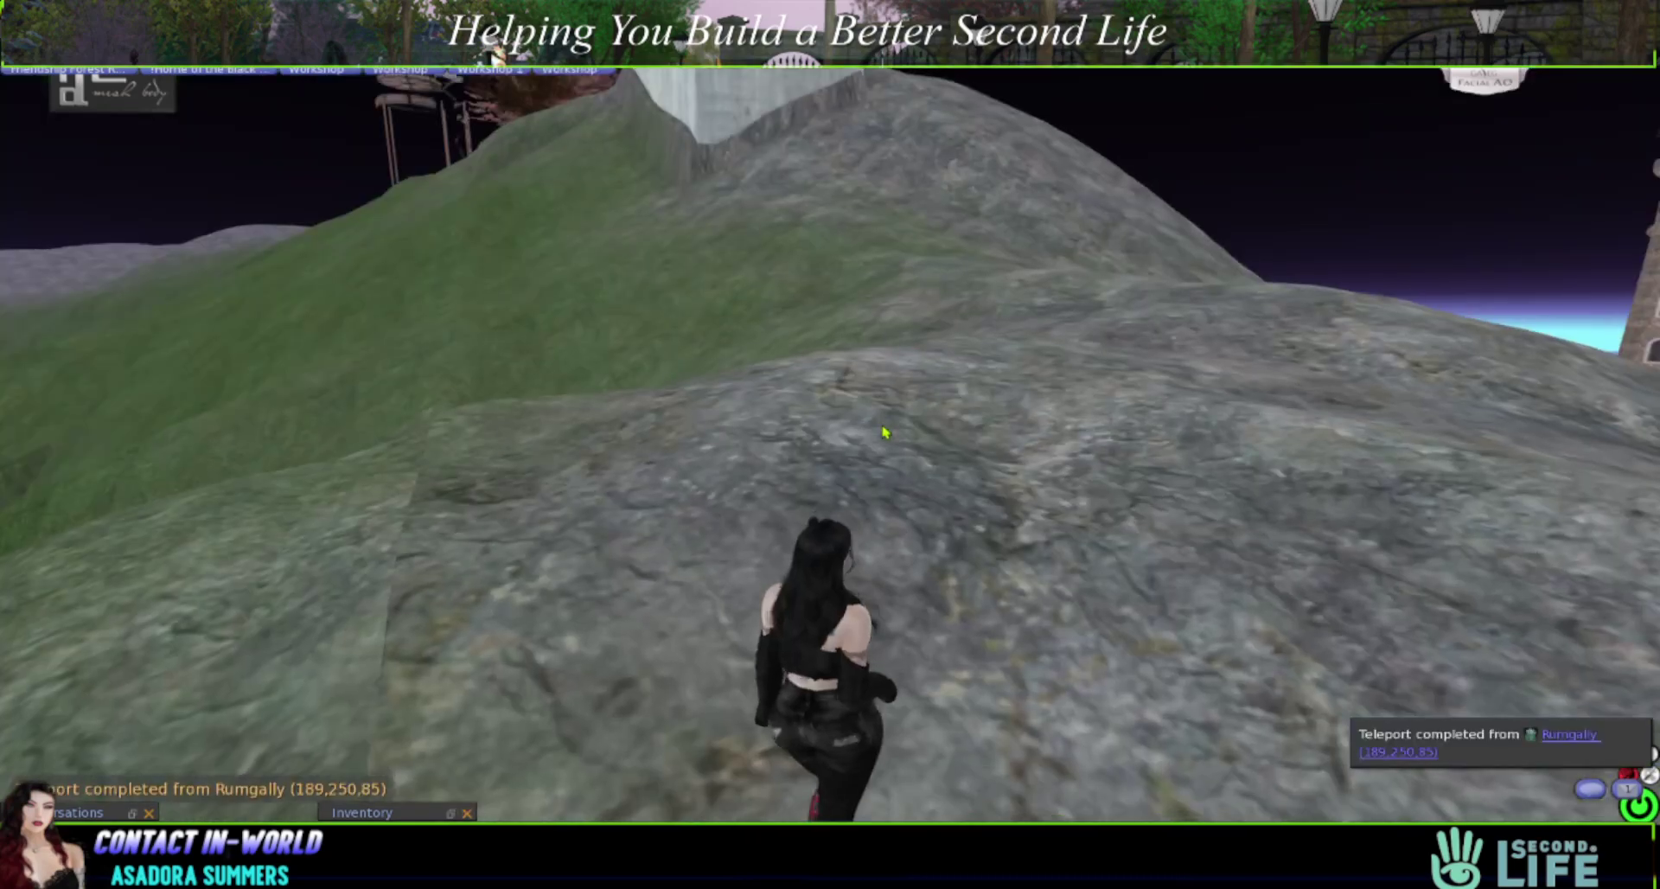
- Turn the avatar on the neighbouring rocky land and open the world map at its position in Pitreavie
key(Right)
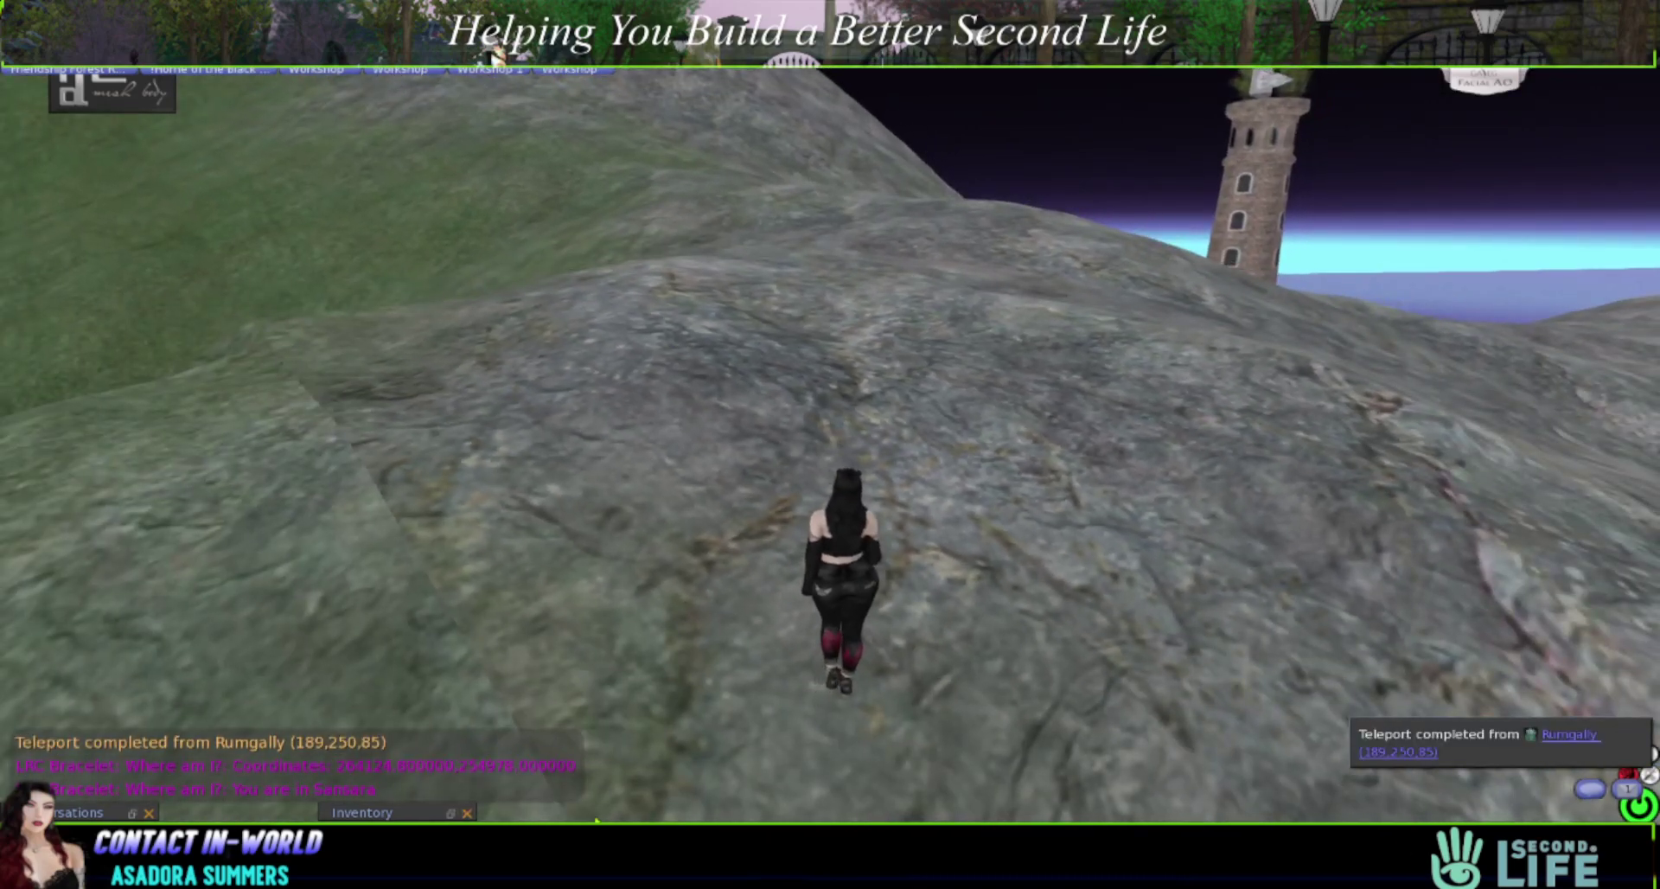
key(ctrl+m)
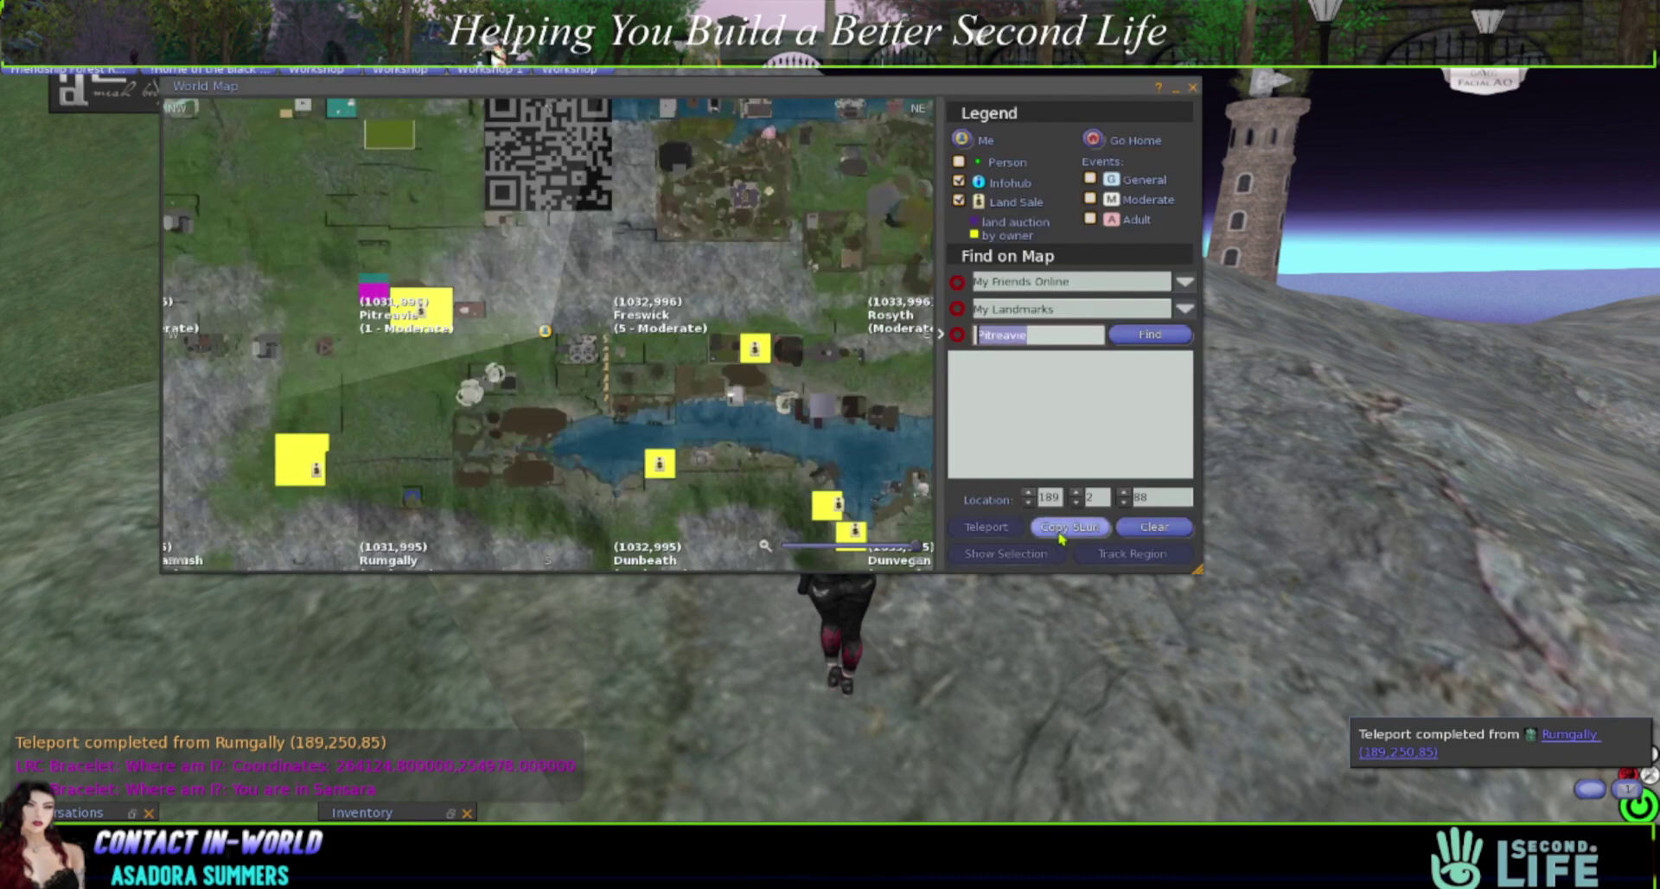